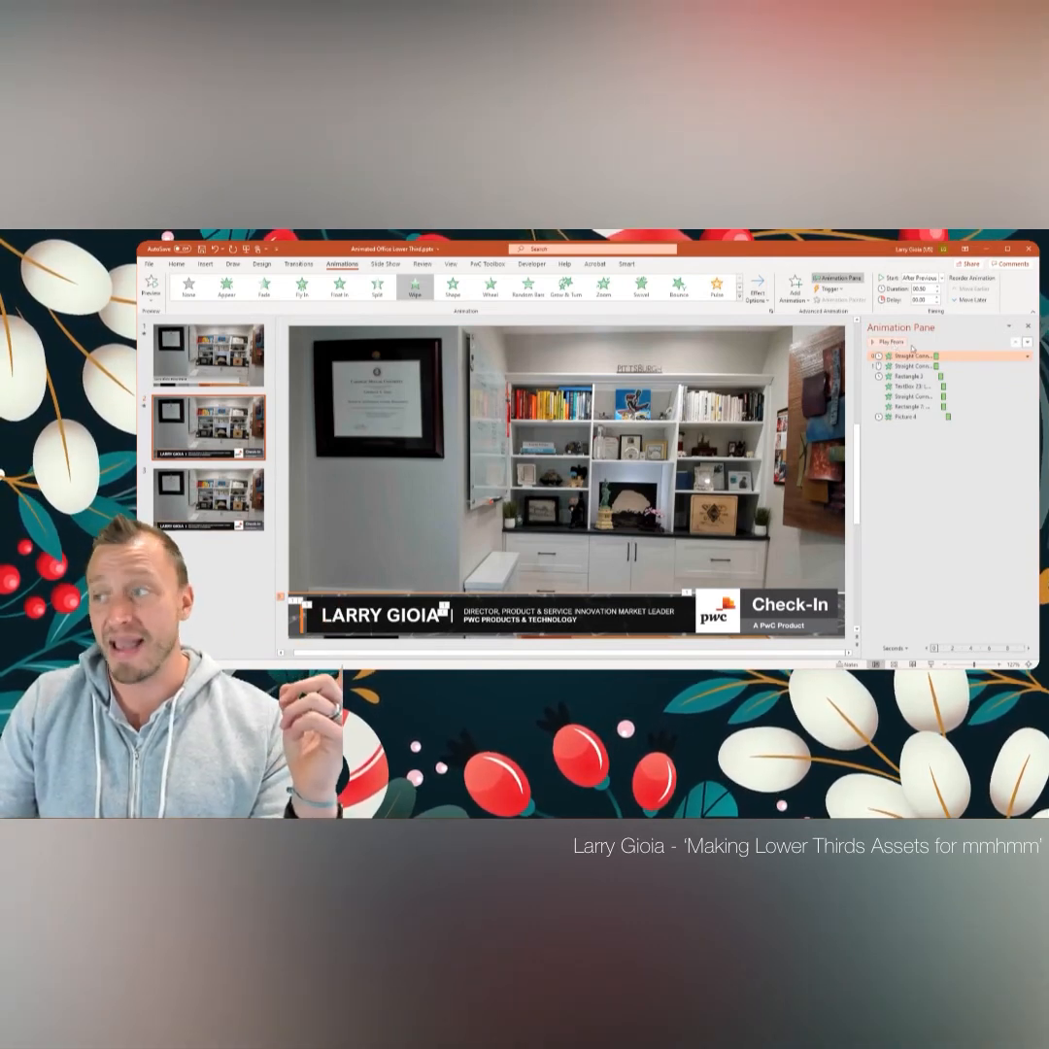
Preview the second slide's lower-third animation and open the presentation's Create a Video export options
click(895, 343)
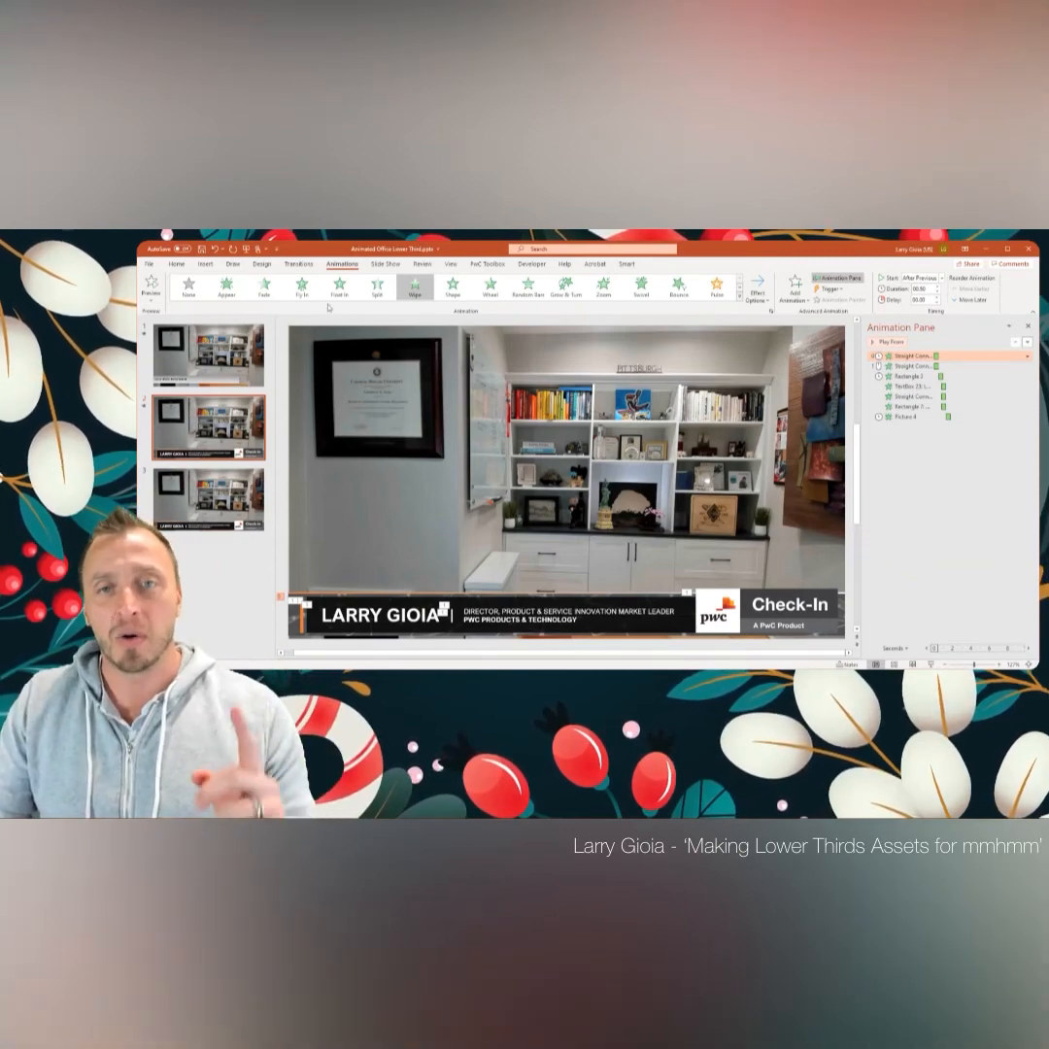
click(150, 265)
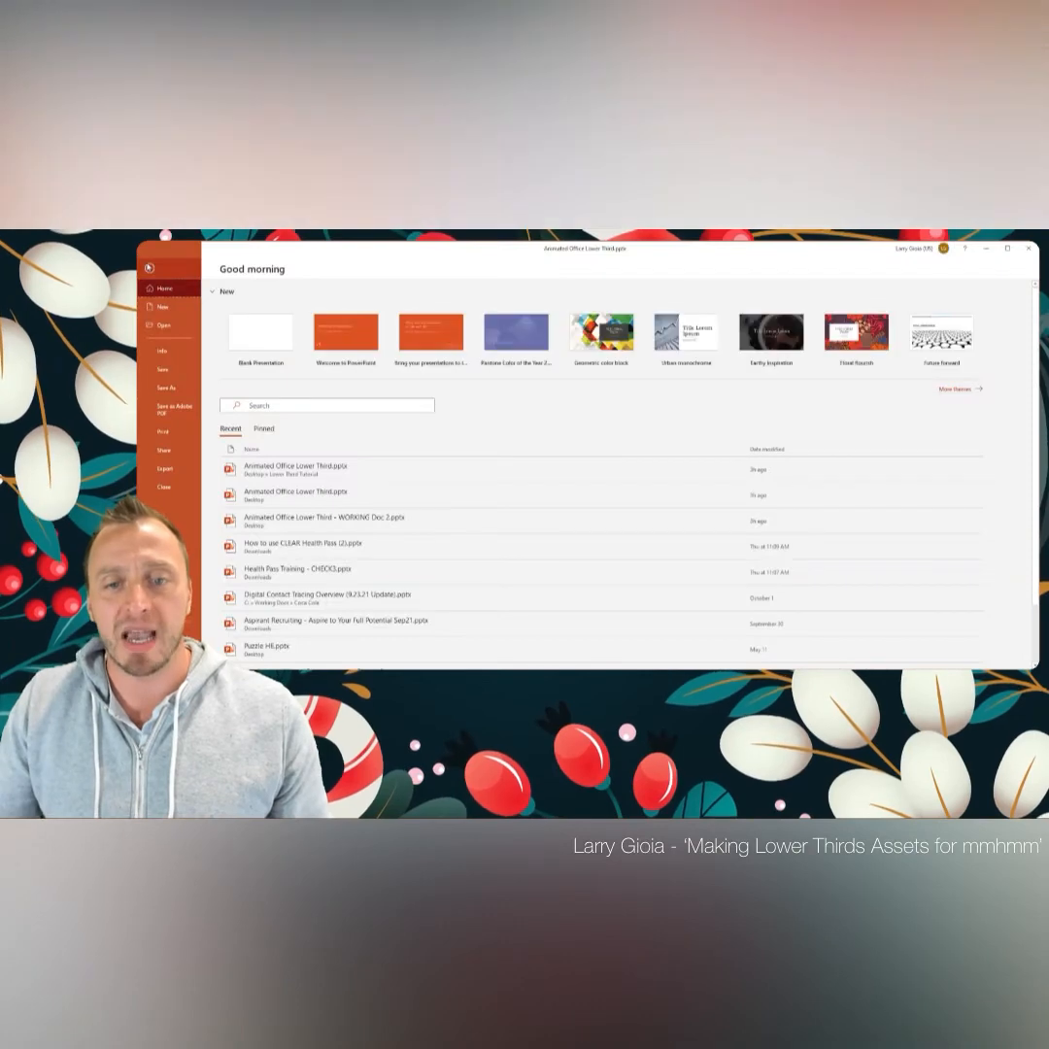
click(162, 469)
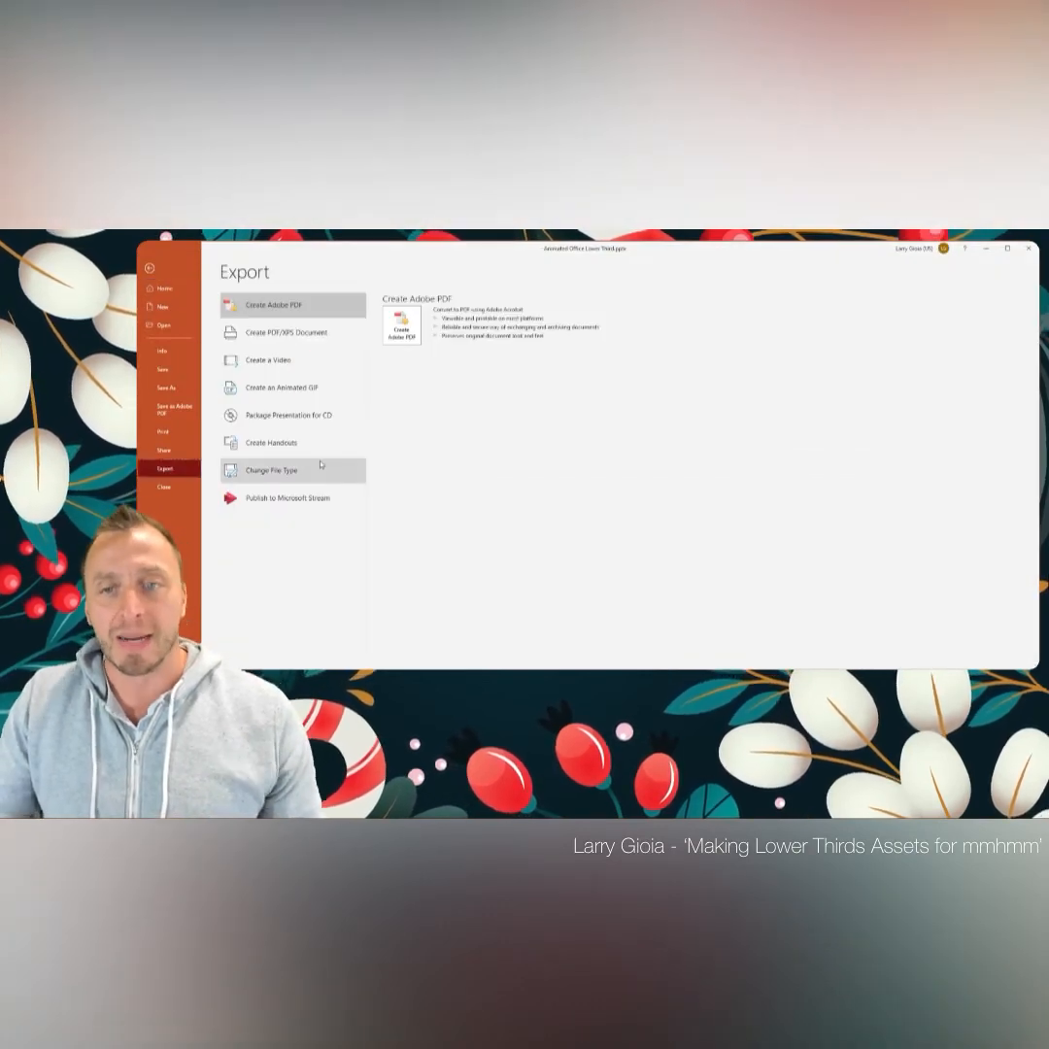
click(308, 370)
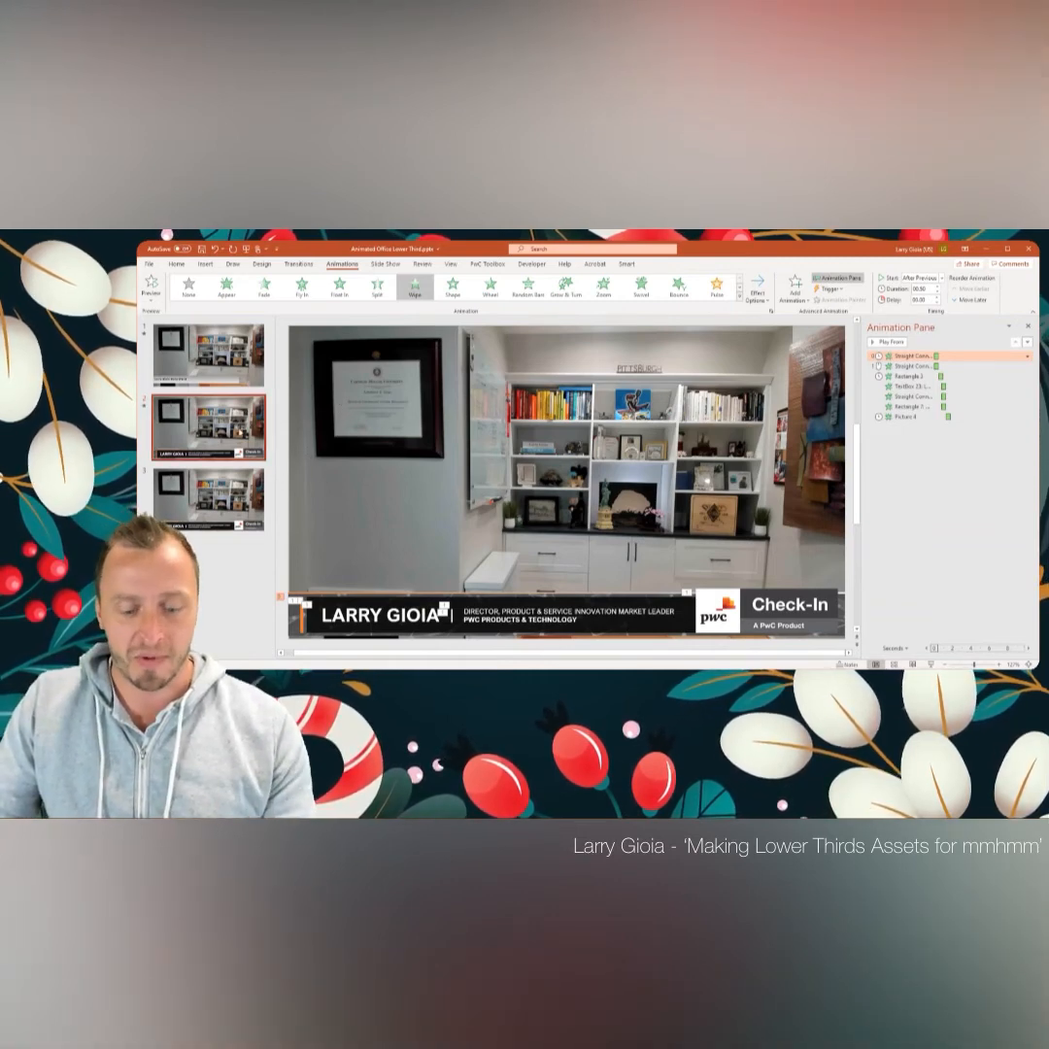
Paste a copy of the animated lower-third slide after the last slide and move it to second position
click(256, 558)
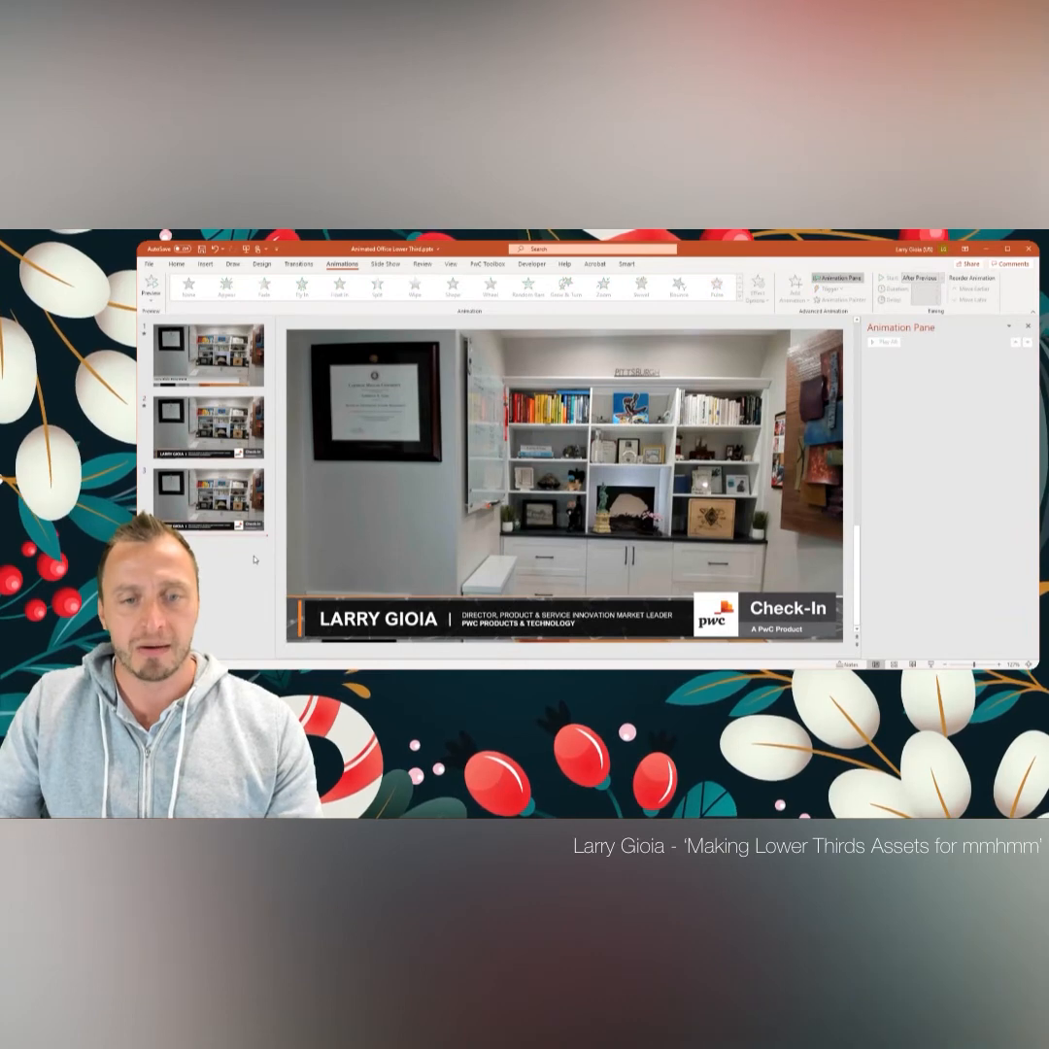
key(ctrl+v)
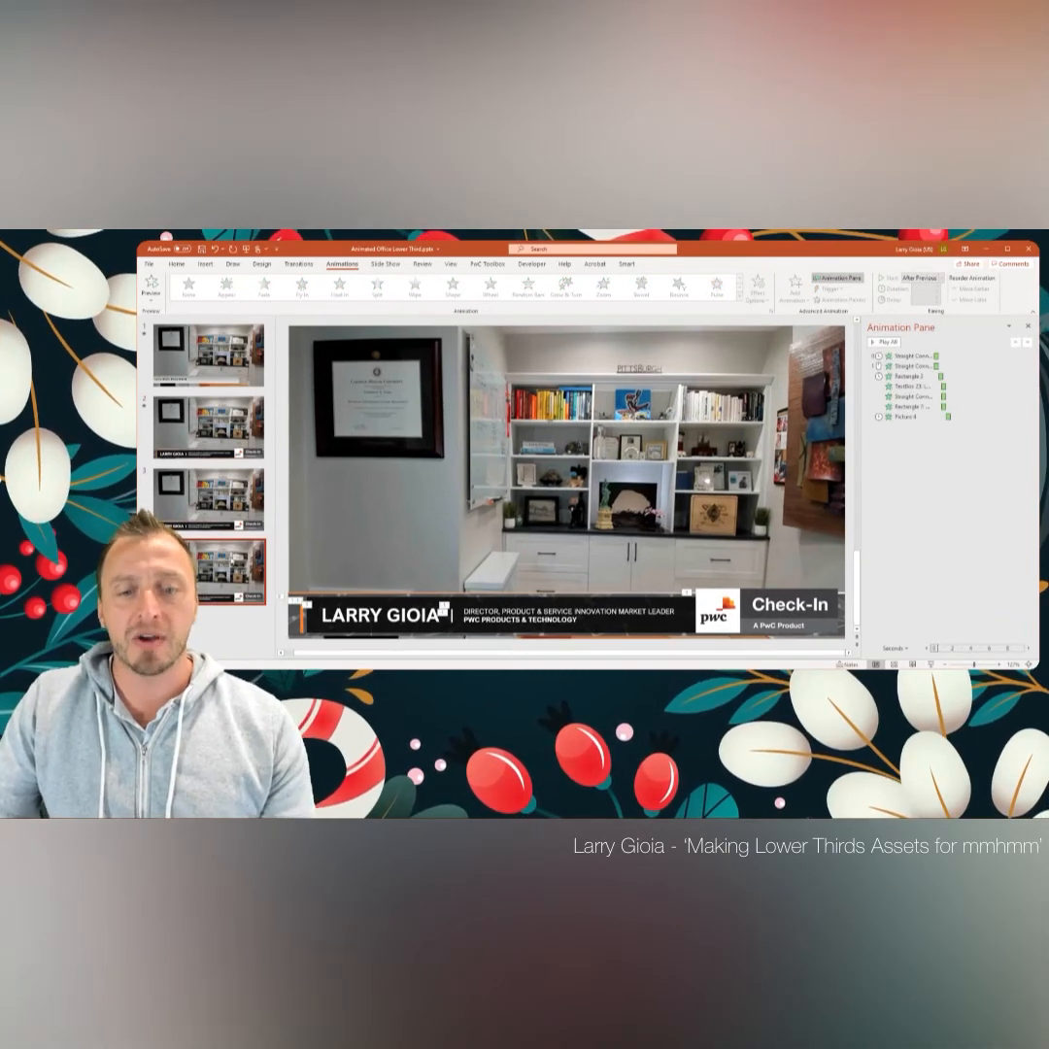
drag(217, 552, 211, 411)
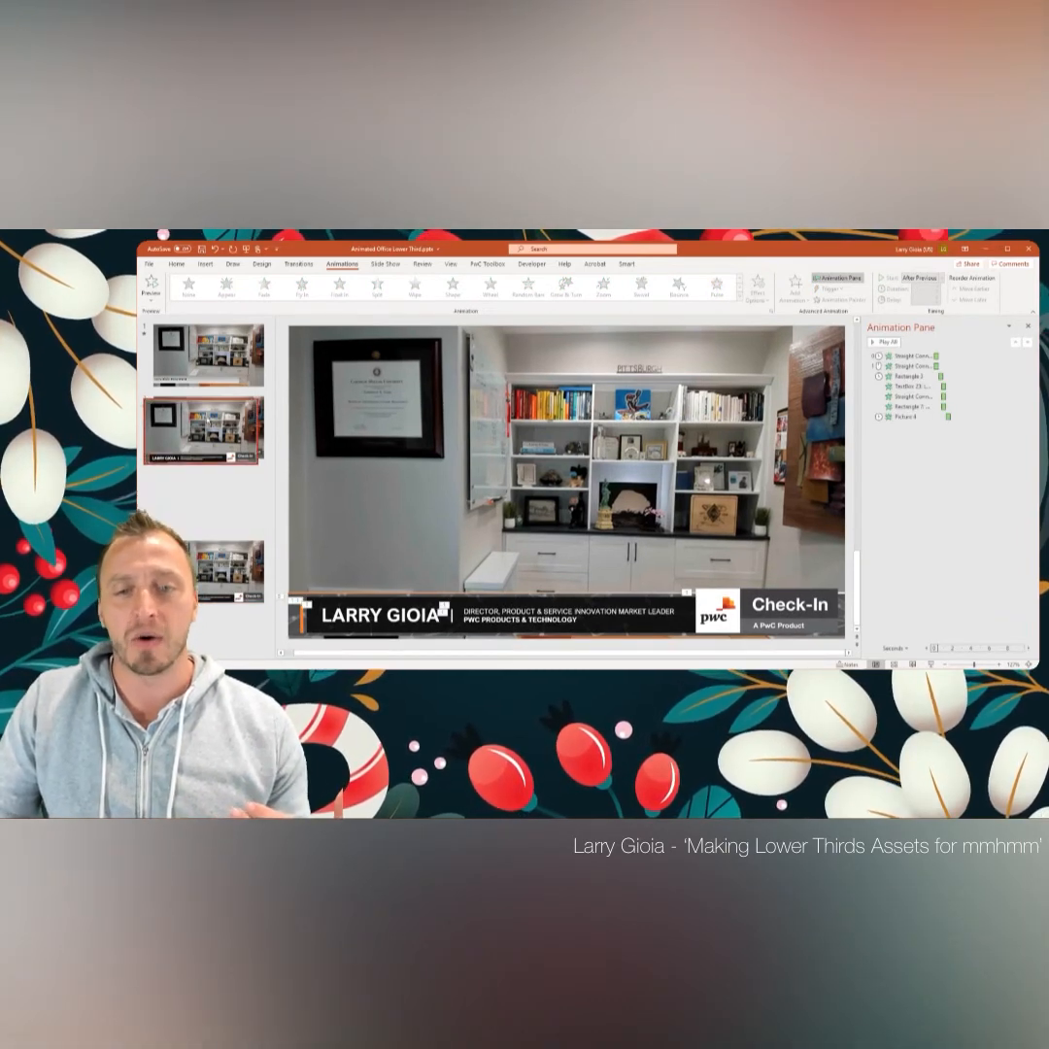
Delete the black rectangle and the orange vertical accent line from the lower third on slide 2
click(320, 597)
key(Delete)
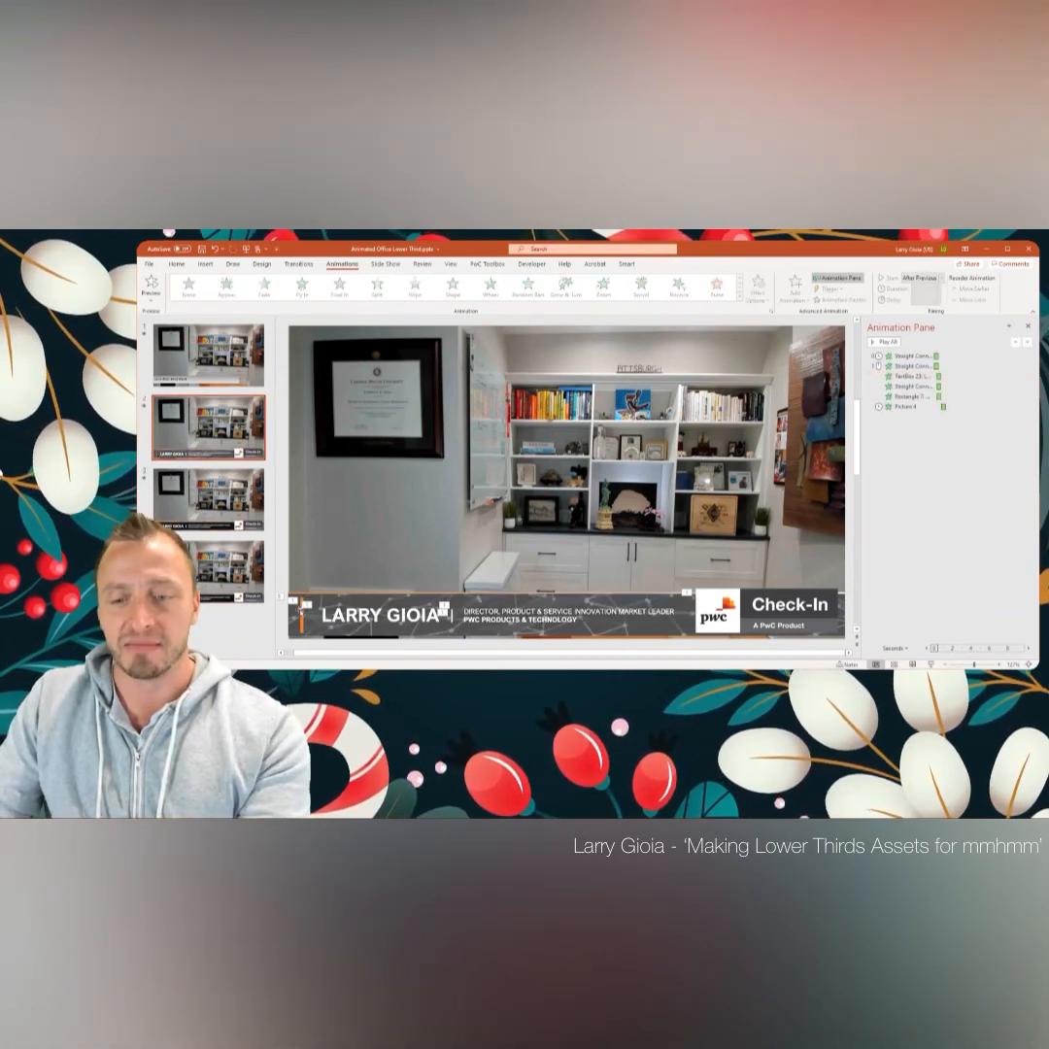
key(Delete)
click(319, 593)
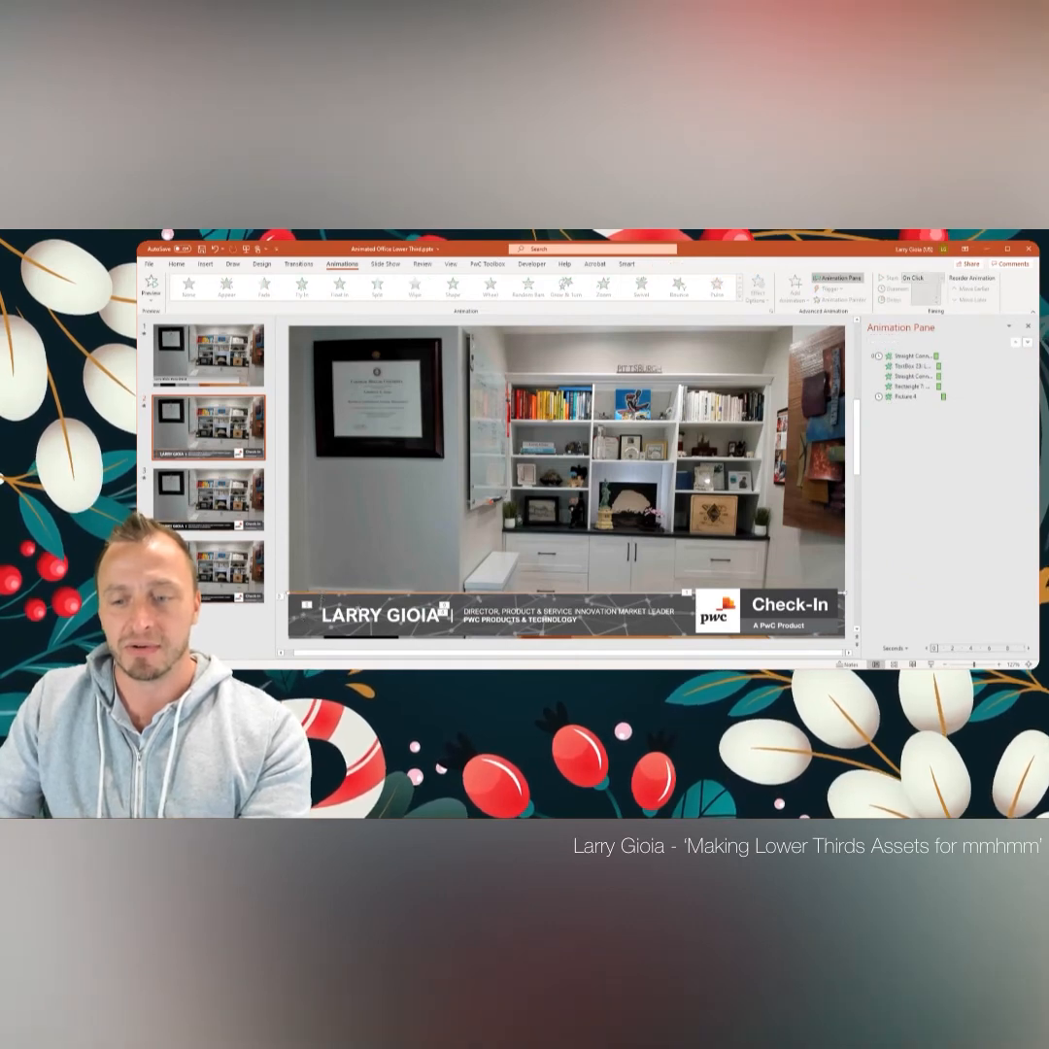
Remove all remaining animations from slide 2
click(445, 610)
click(948, 447)
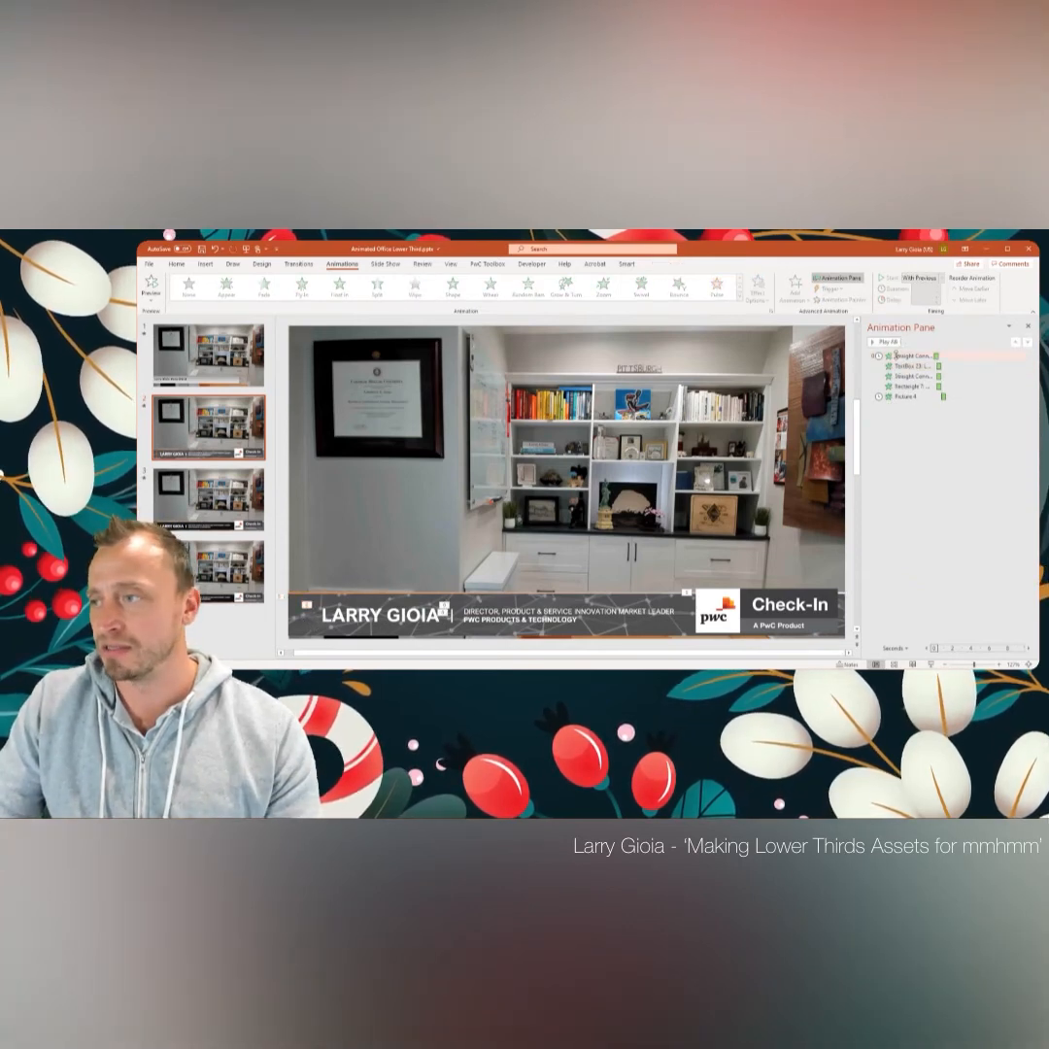
key(ctrl+a)
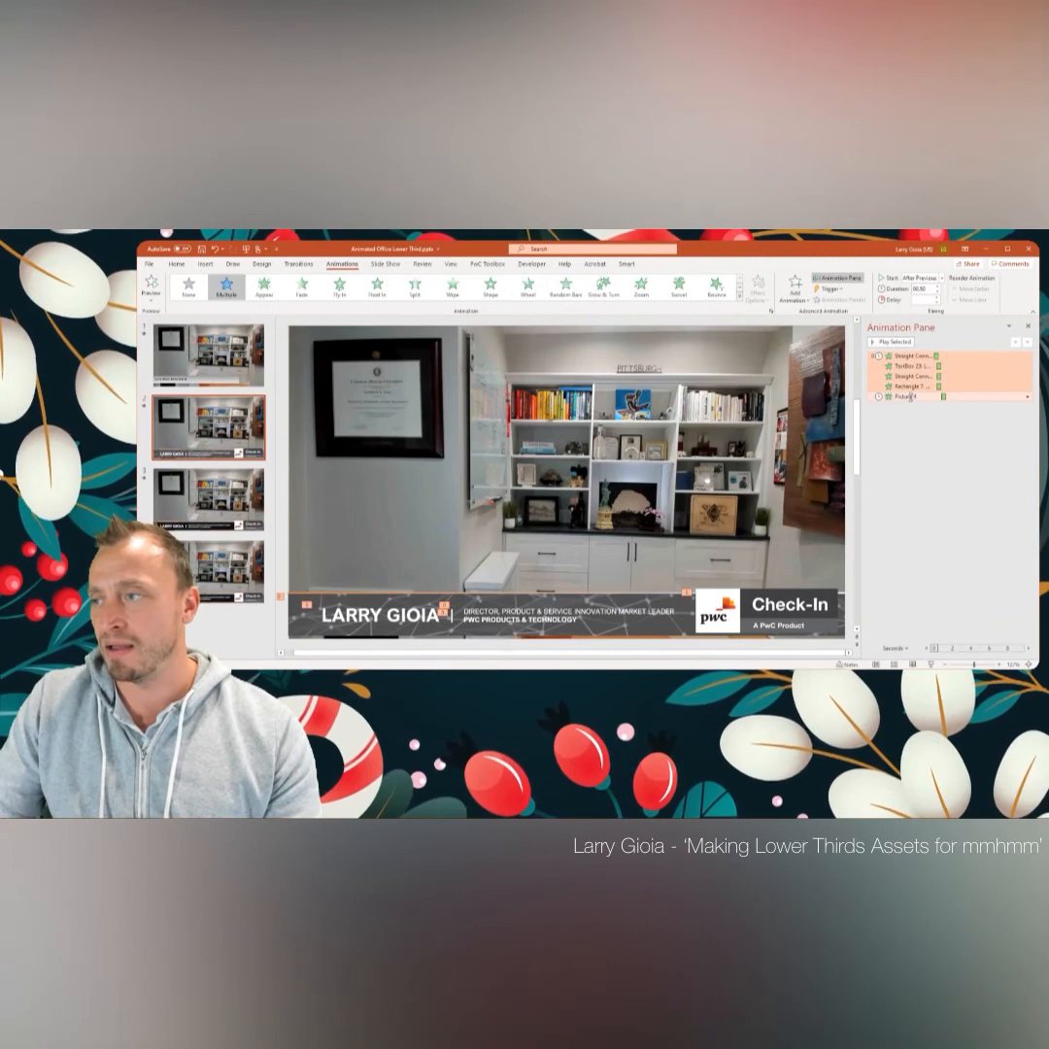
key(Delete)
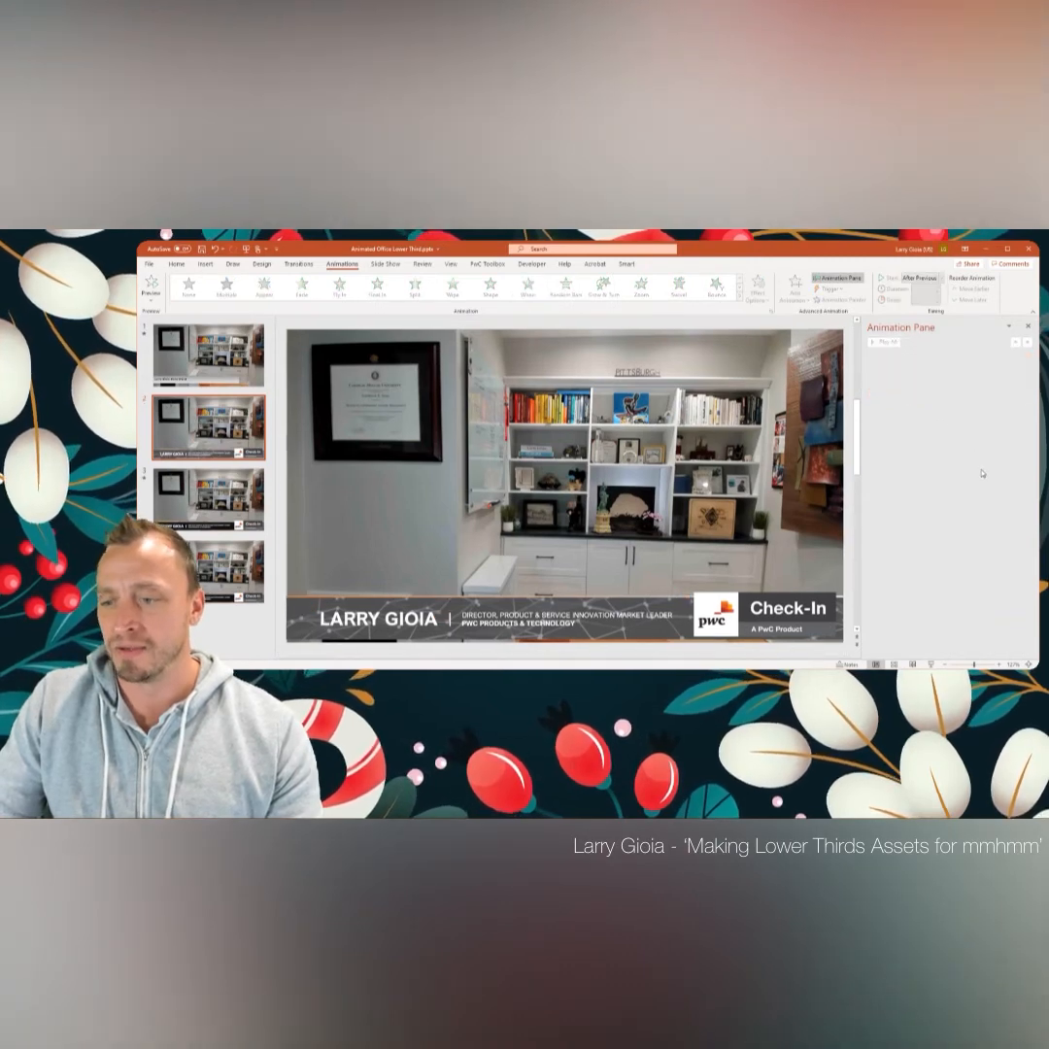
Delete the name, job title, divider, and logo elements from slide 2's lower third, and review slides 3 and 4
click(404, 619)
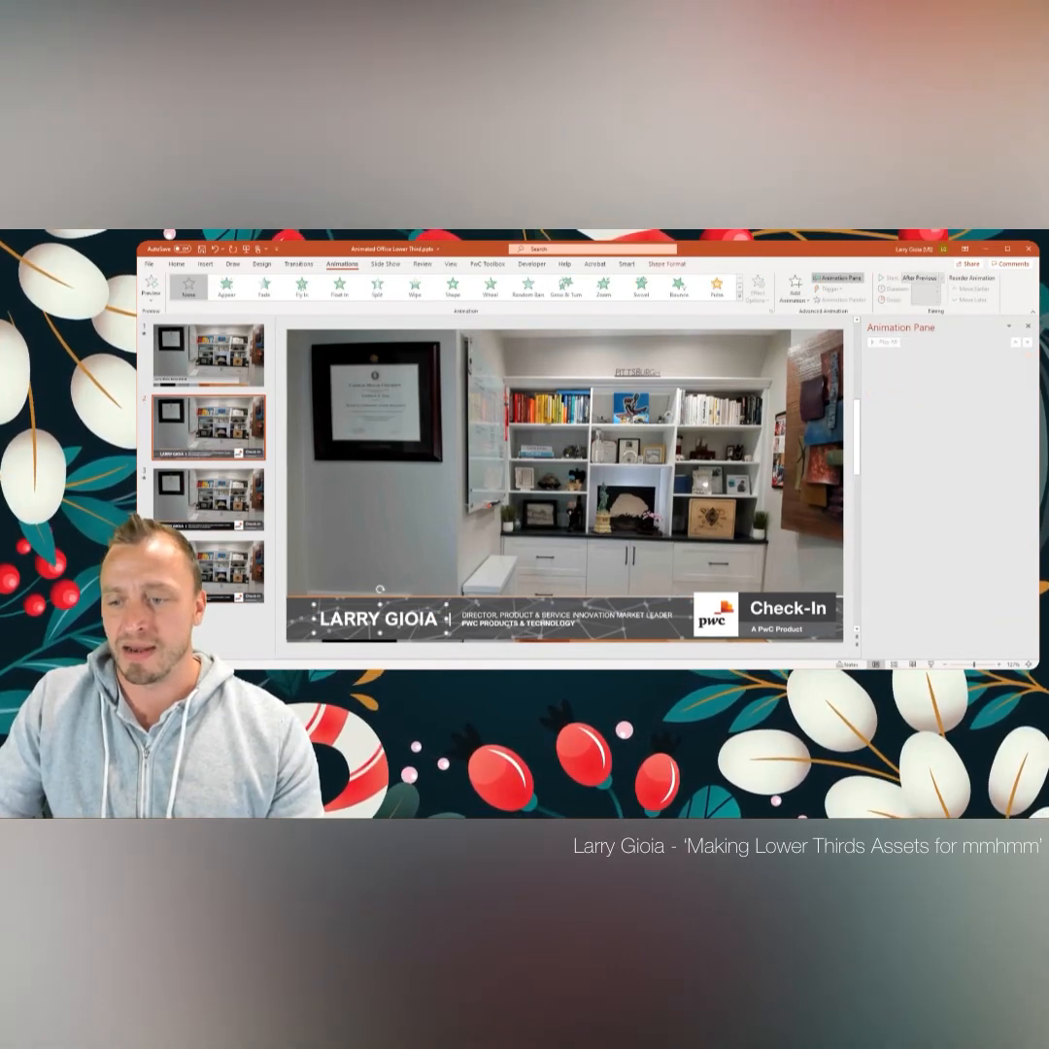
shift+click(496, 618)
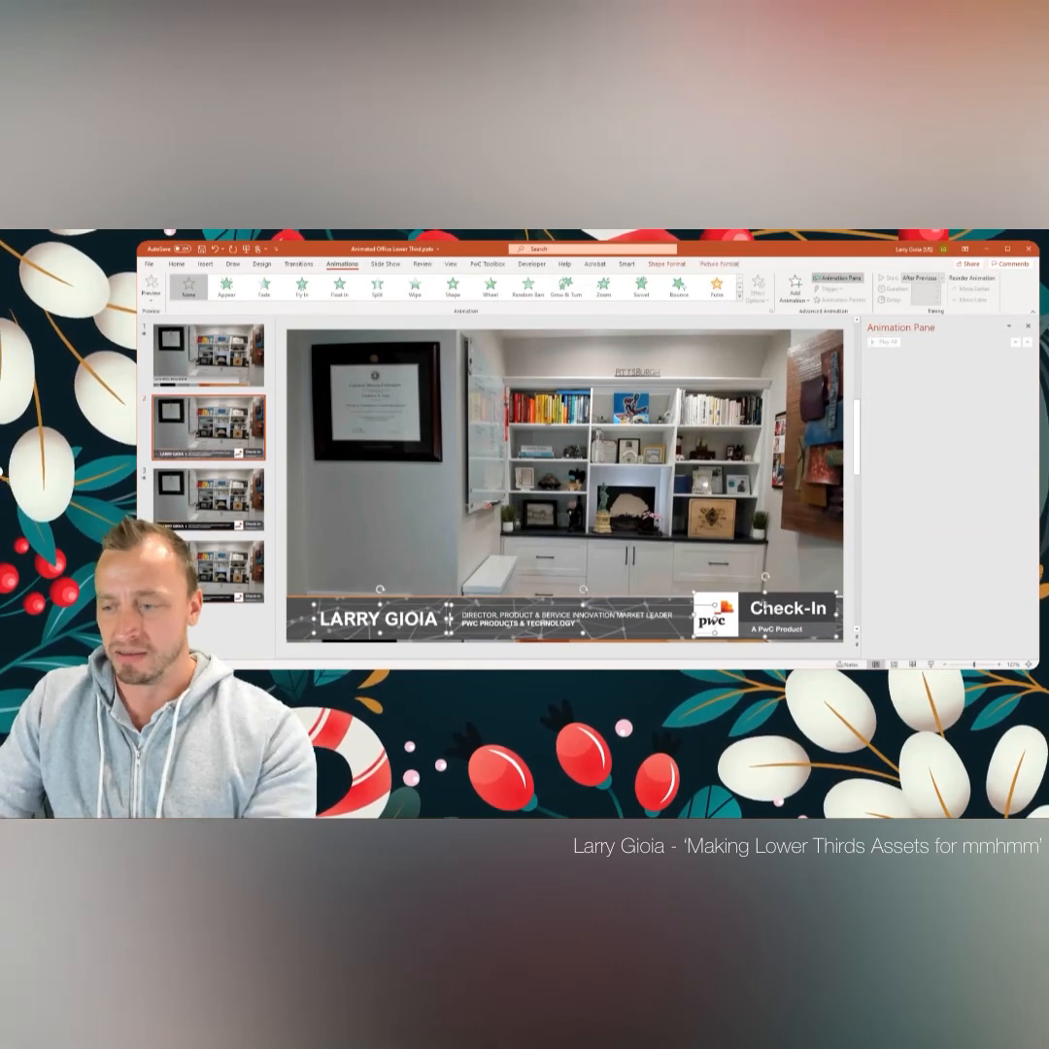
key(Delete)
click(481, 602)
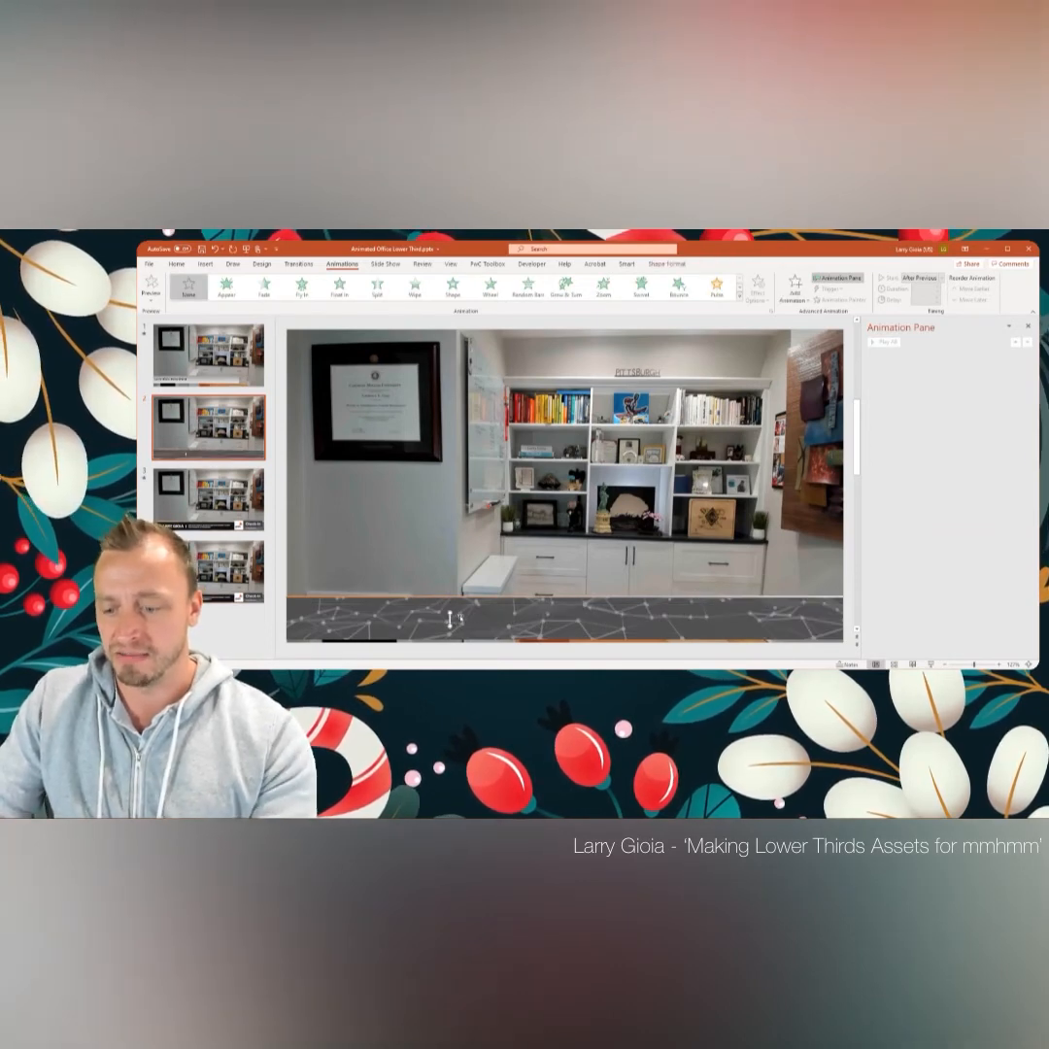
key(Delete)
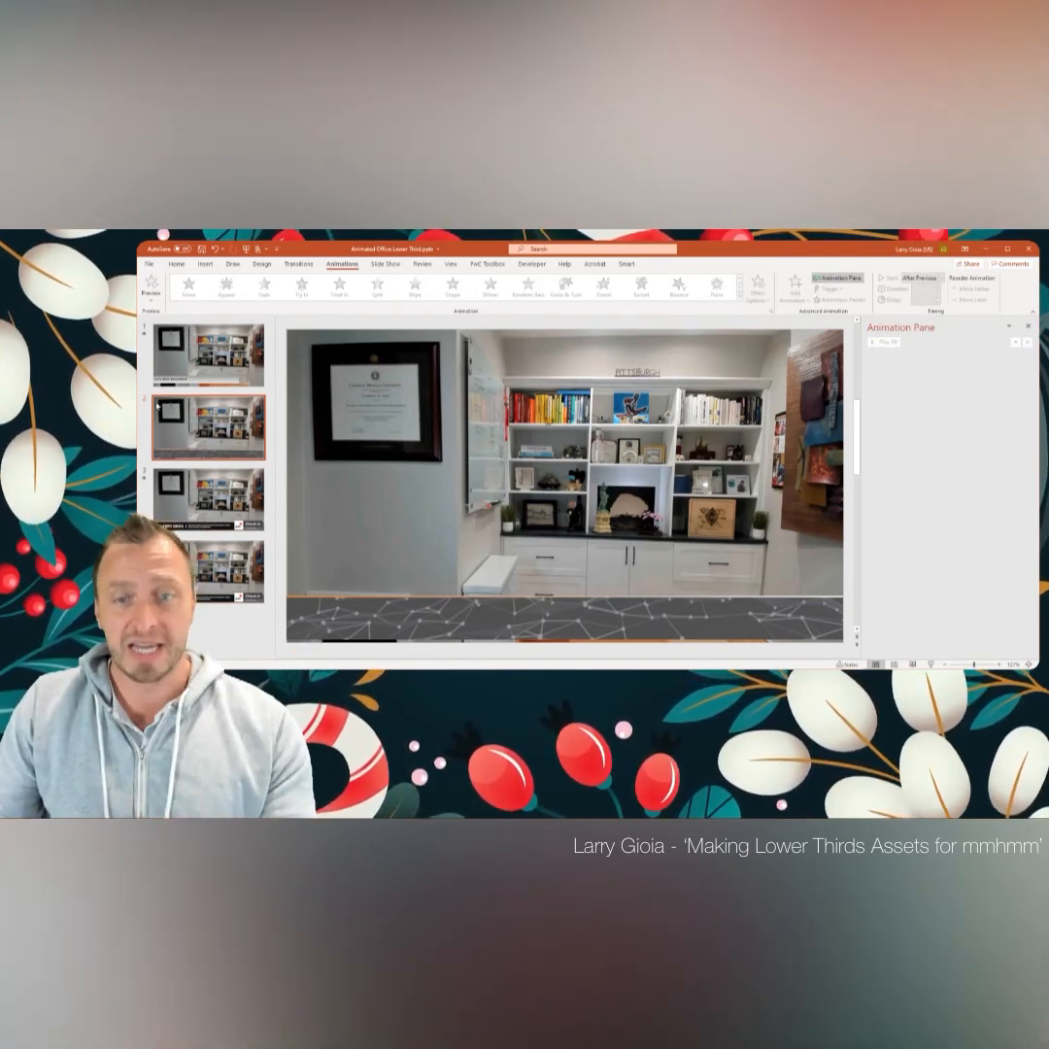
click(248, 488)
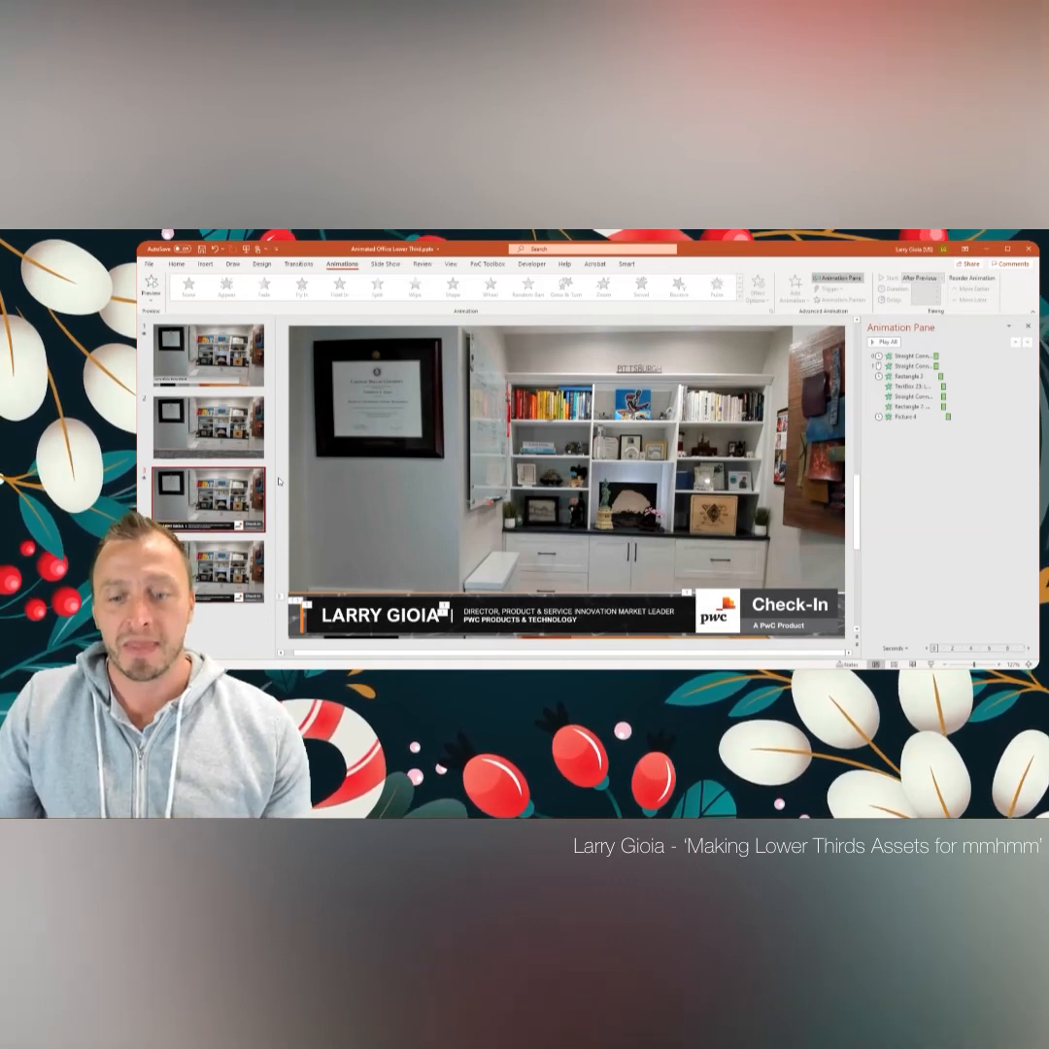
click(234, 561)
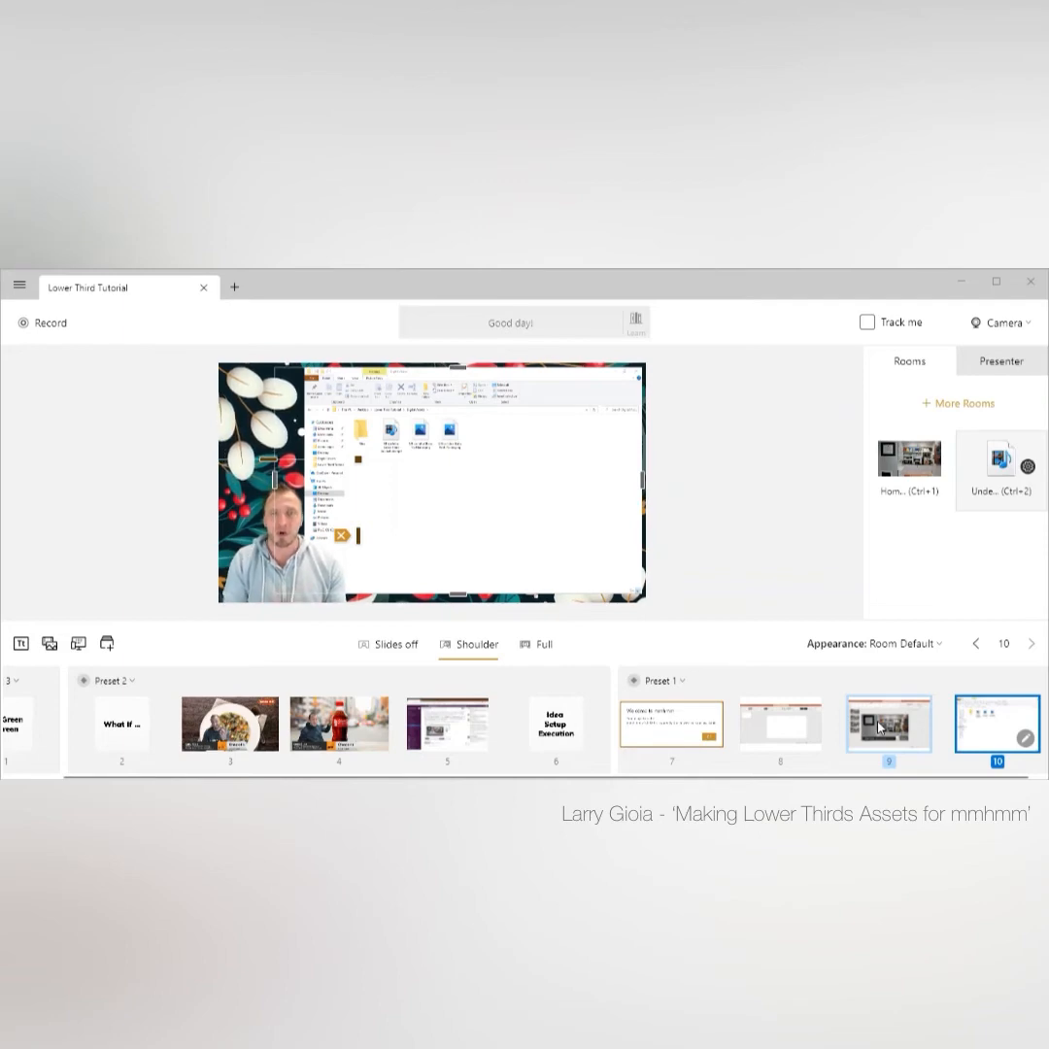
Create a new presentation in mmhmm
click(20, 286)
mouse_move(75, 324)
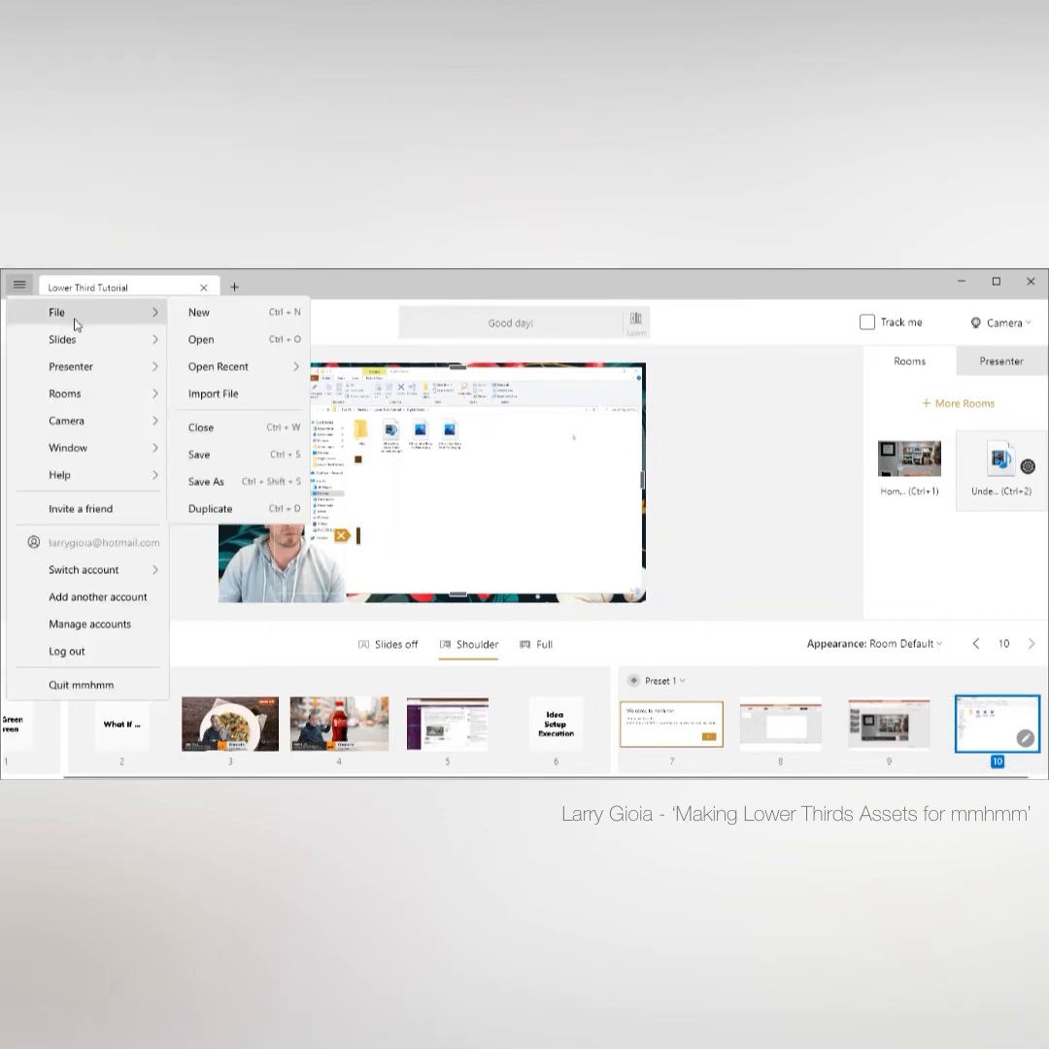
click(199, 312)
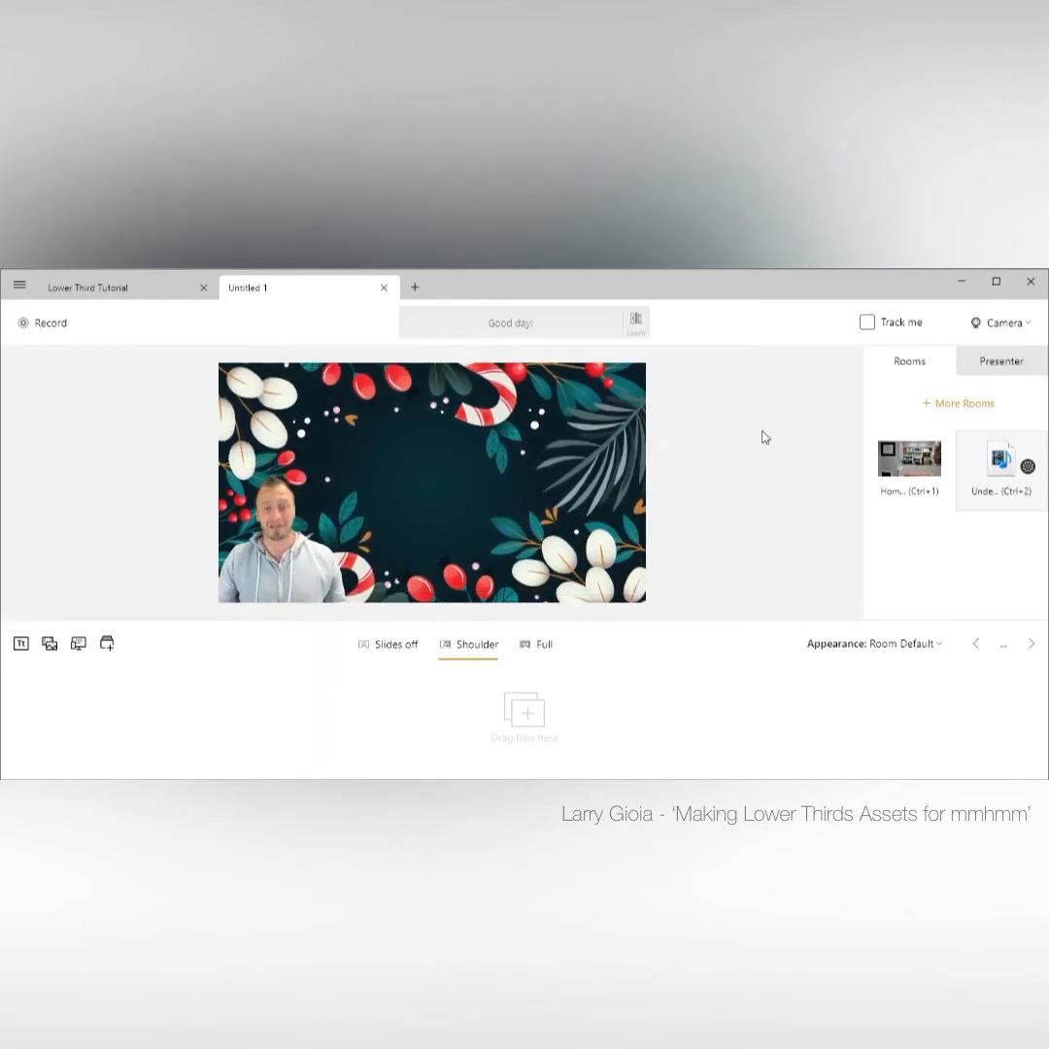
Delete both existing rooms from the new presentation
right_click(931, 466)
click(950, 499)
right_click(928, 474)
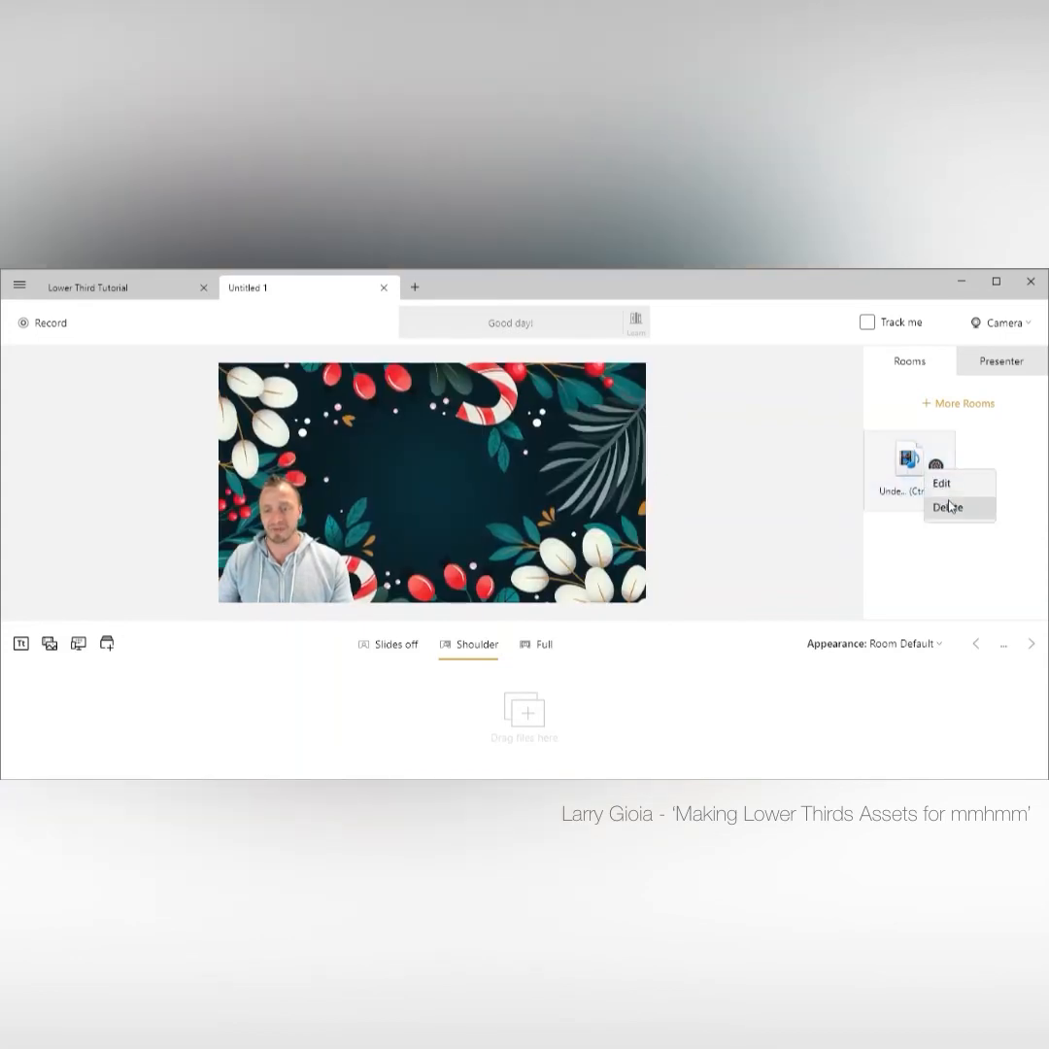
click(950, 503)
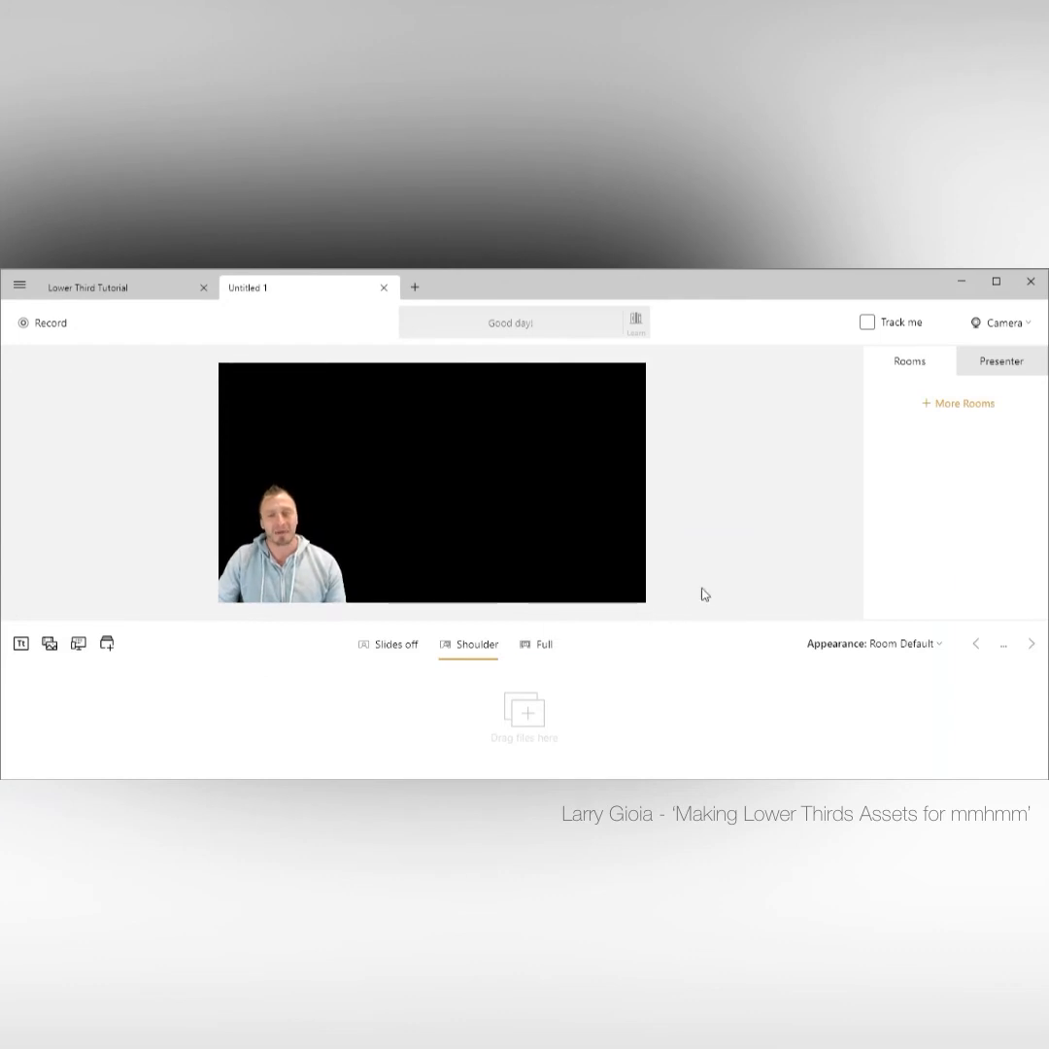
Add the three office lower-third media files as rooms and switch to the room with the plain patterned bar
click(967, 411)
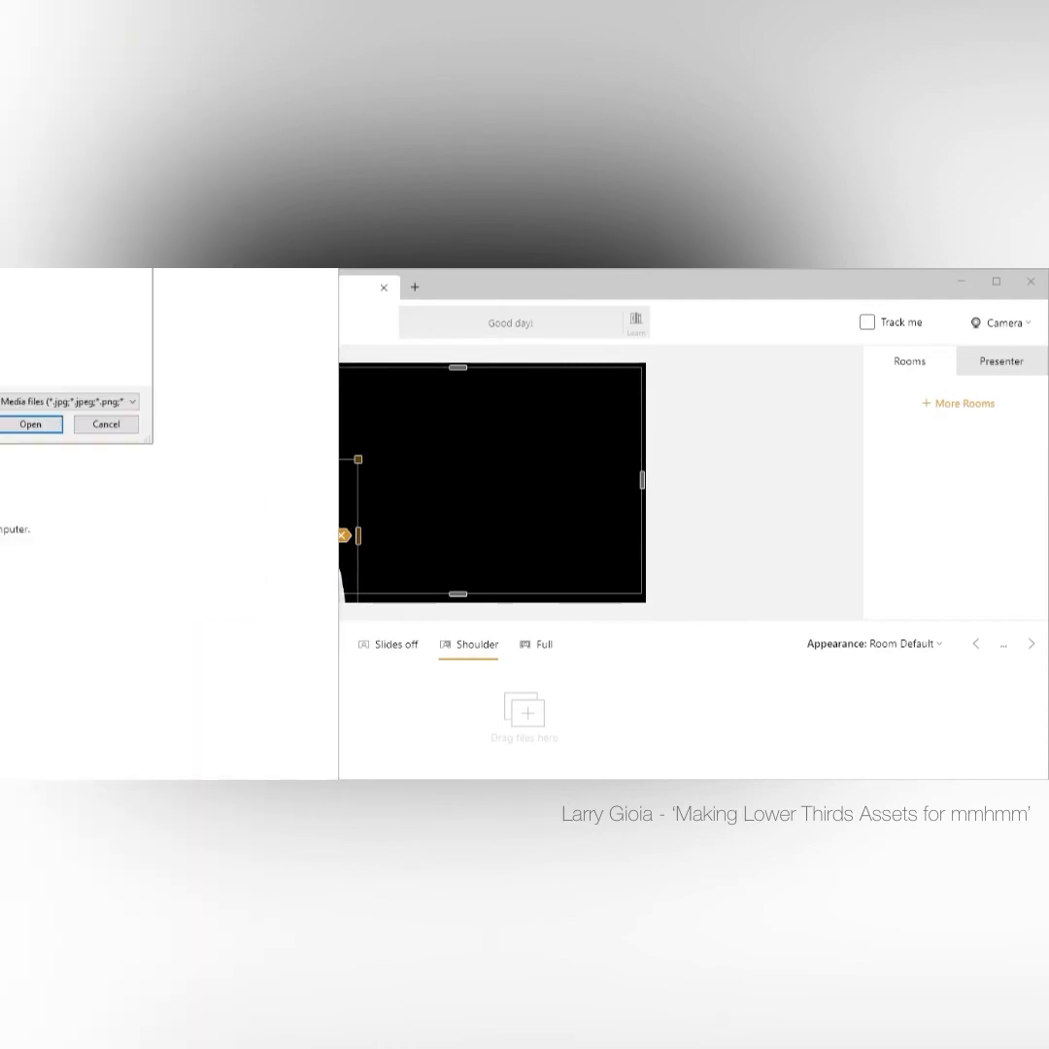
click(10, 426)
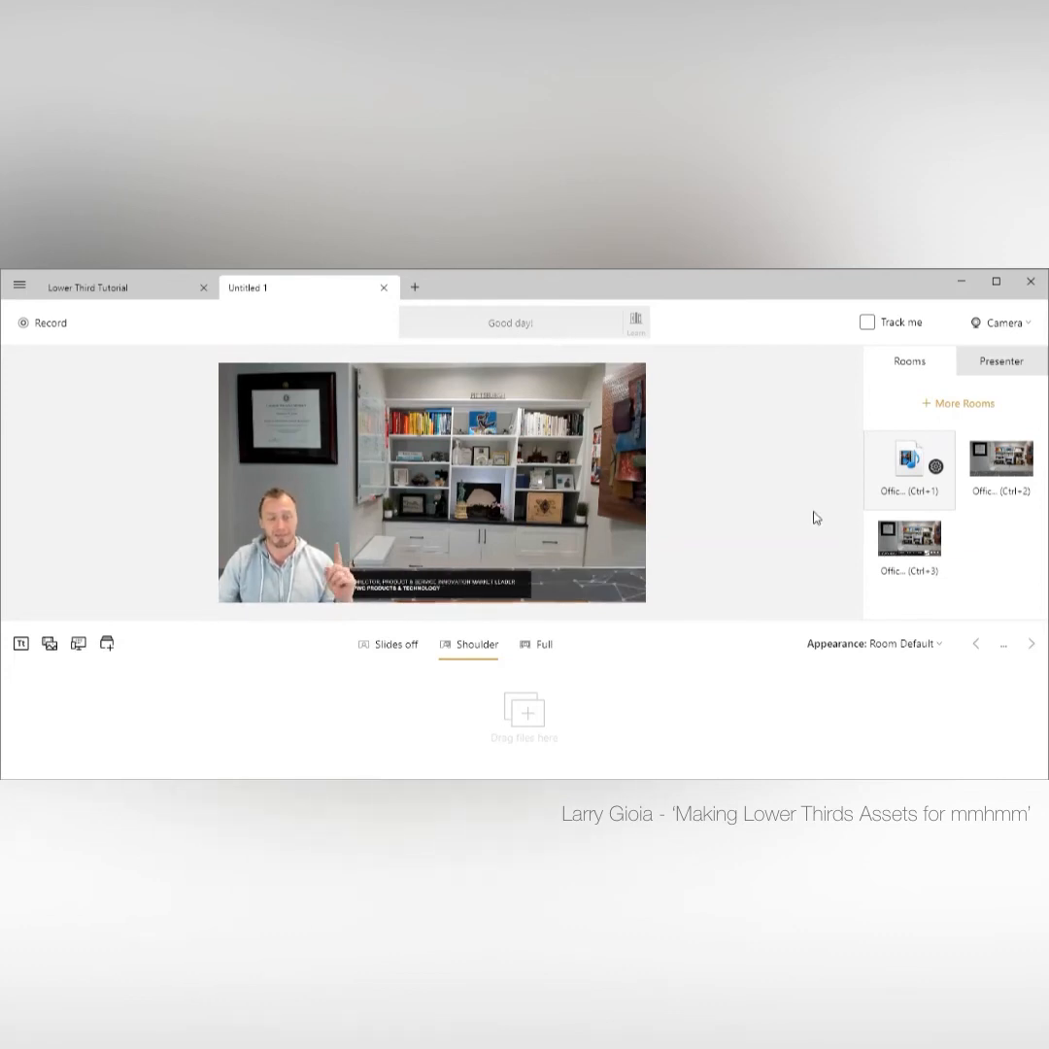
click(1005, 476)
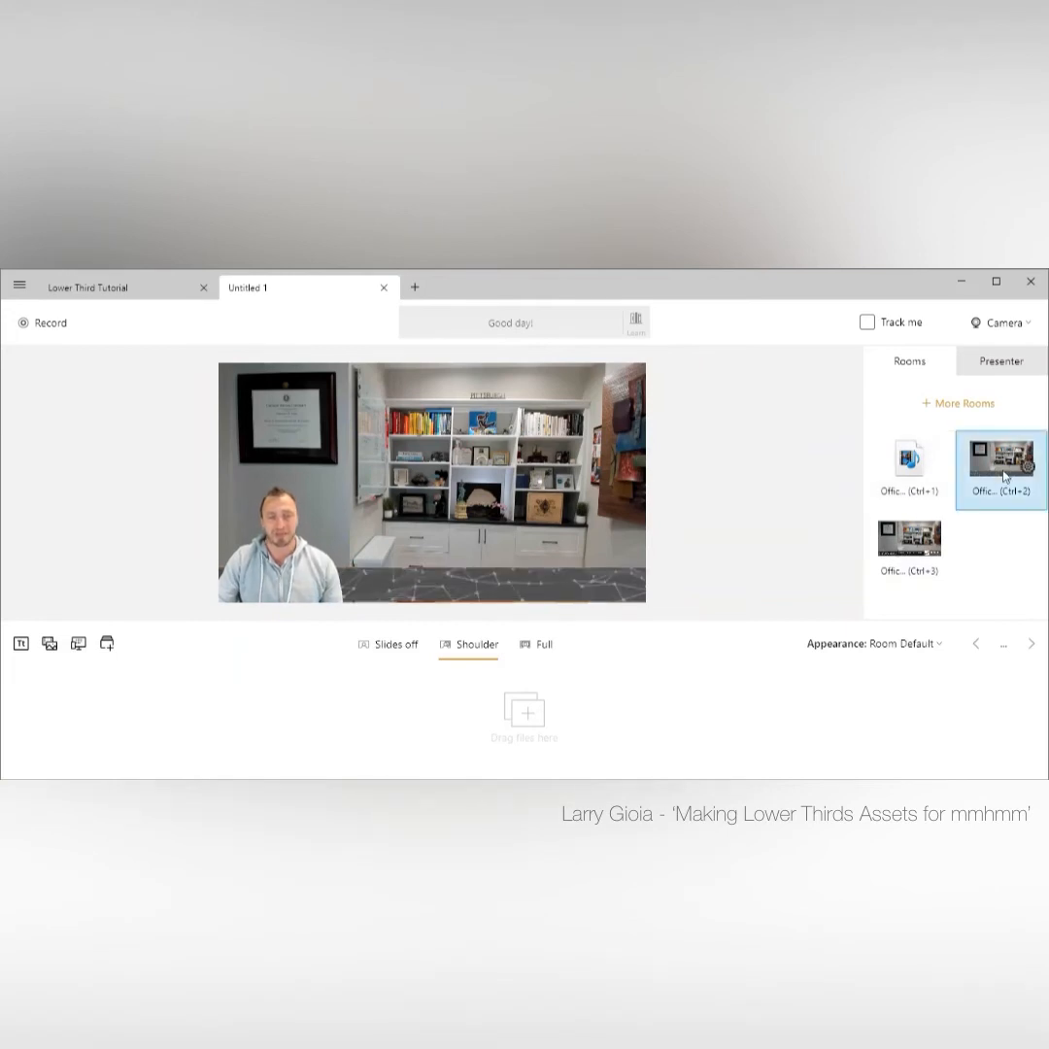
Test the presenter centred over the plain and full lower-third rooms, and return it to the plain room's lower-left corner
drag(293, 577, 433, 494)
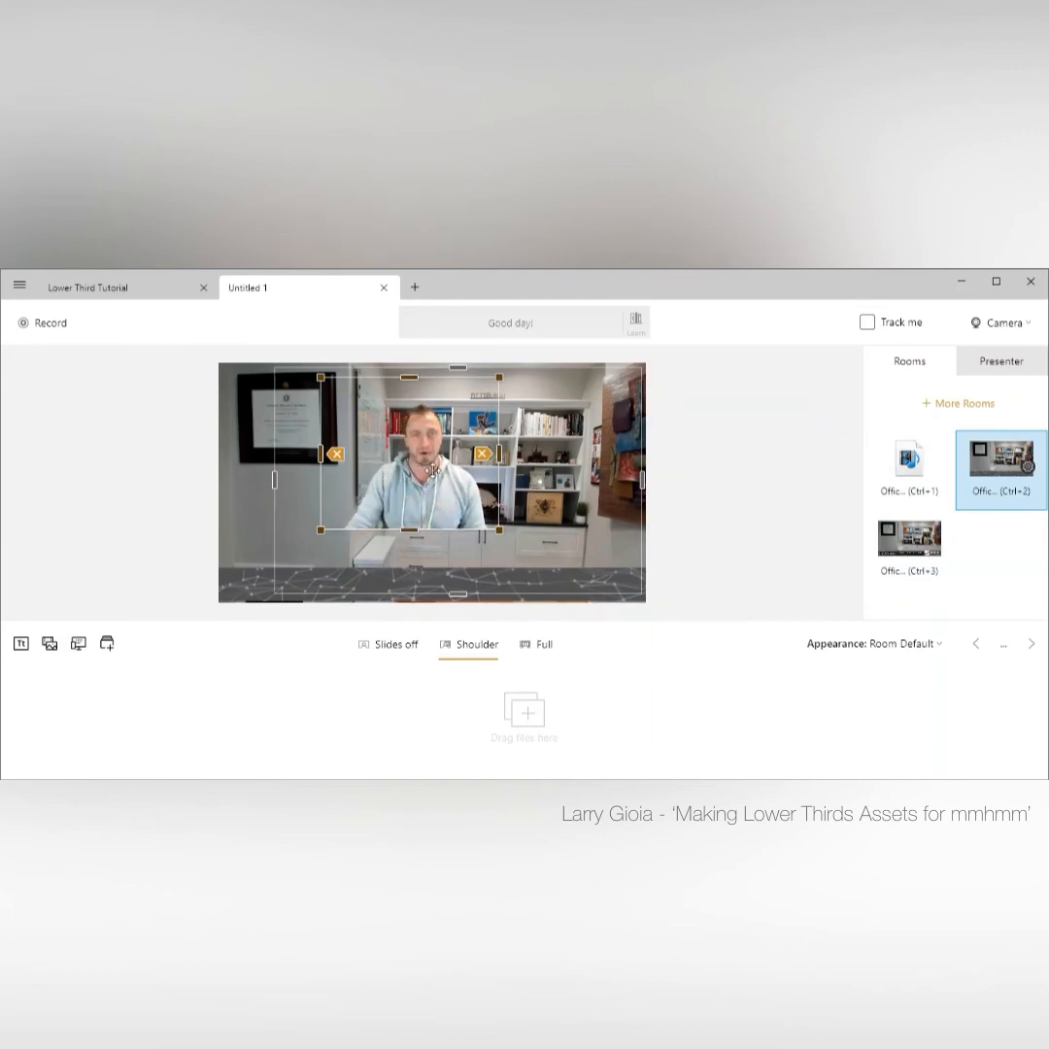
click(918, 554)
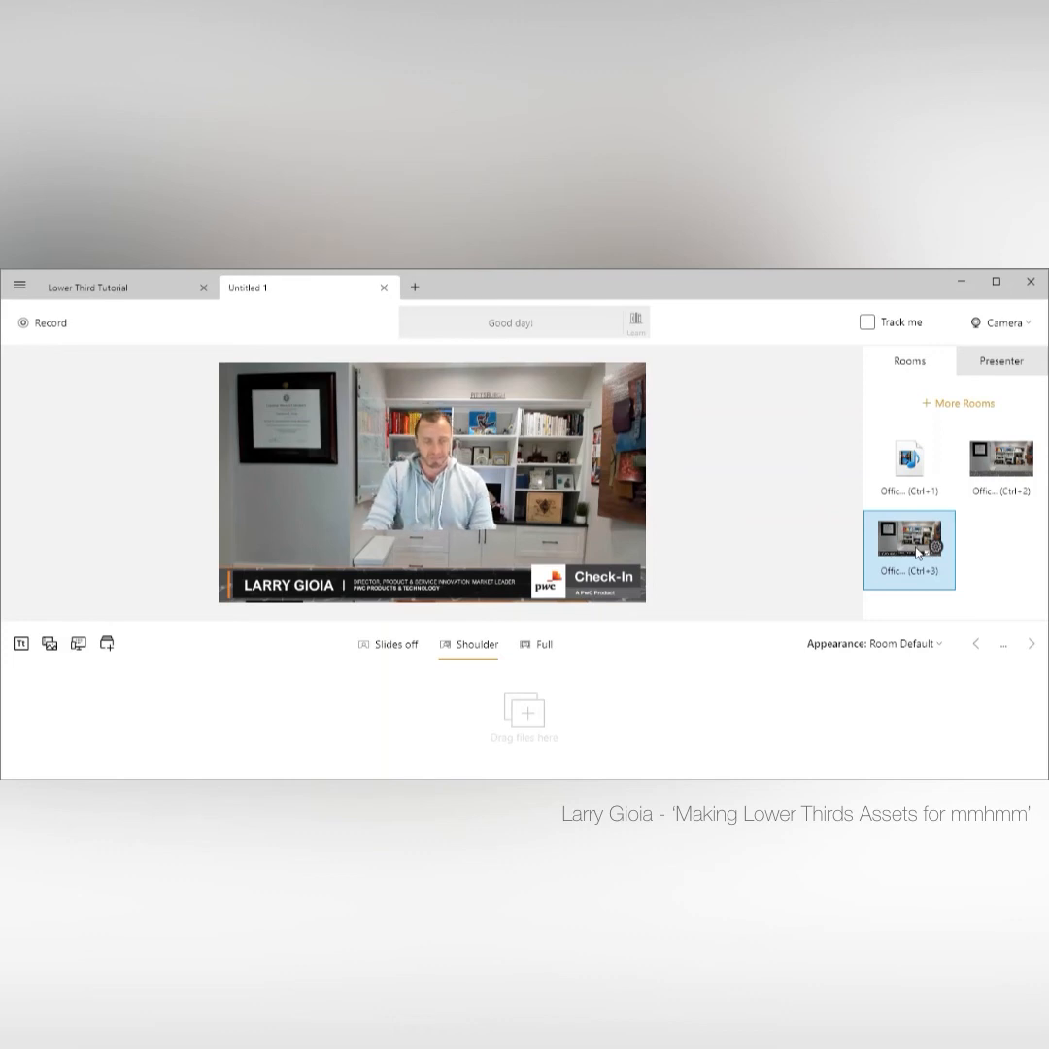
mouse_move(433, 542)
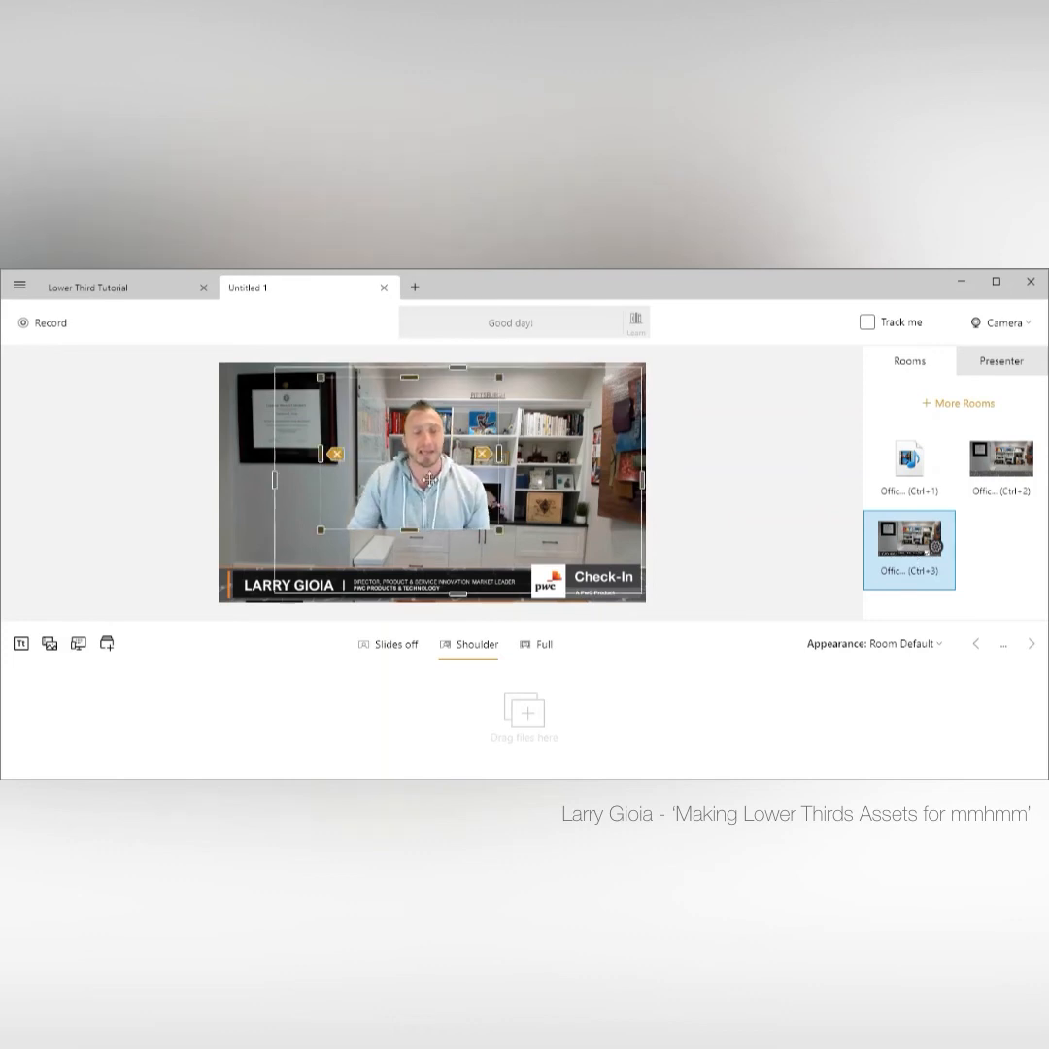
drag(433, 541, 279, 561)
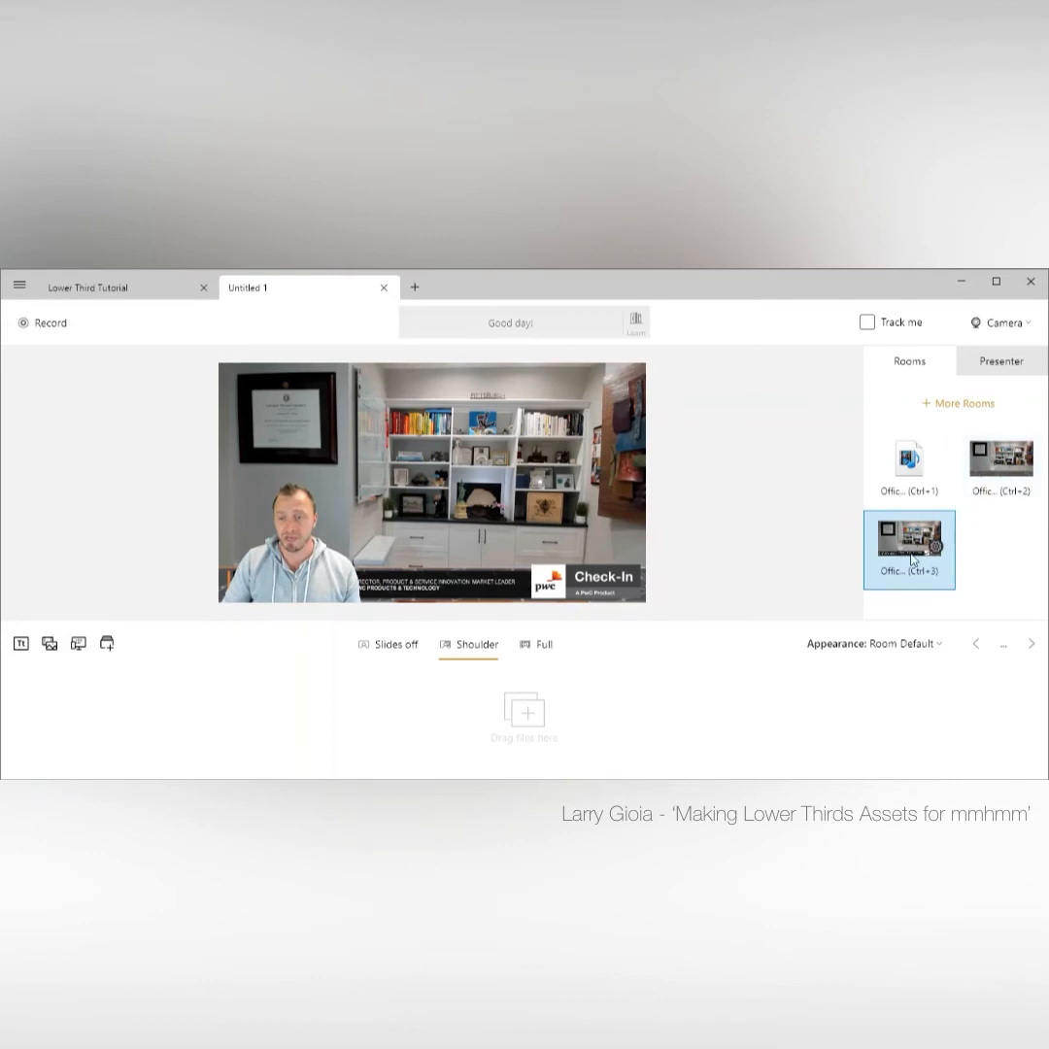
click(997, 478)
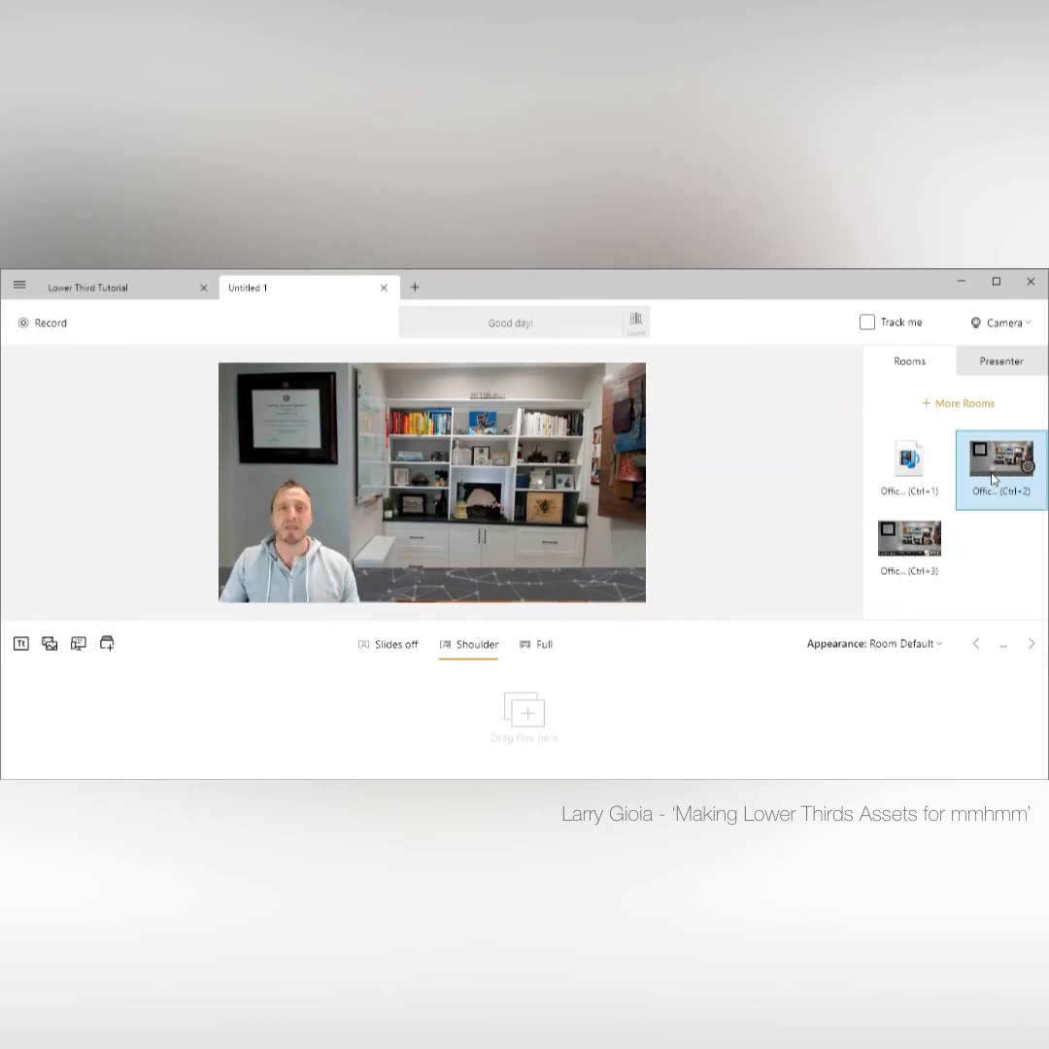
Add a square text slide titled "Static Office" to the presentation
click(22, 644)
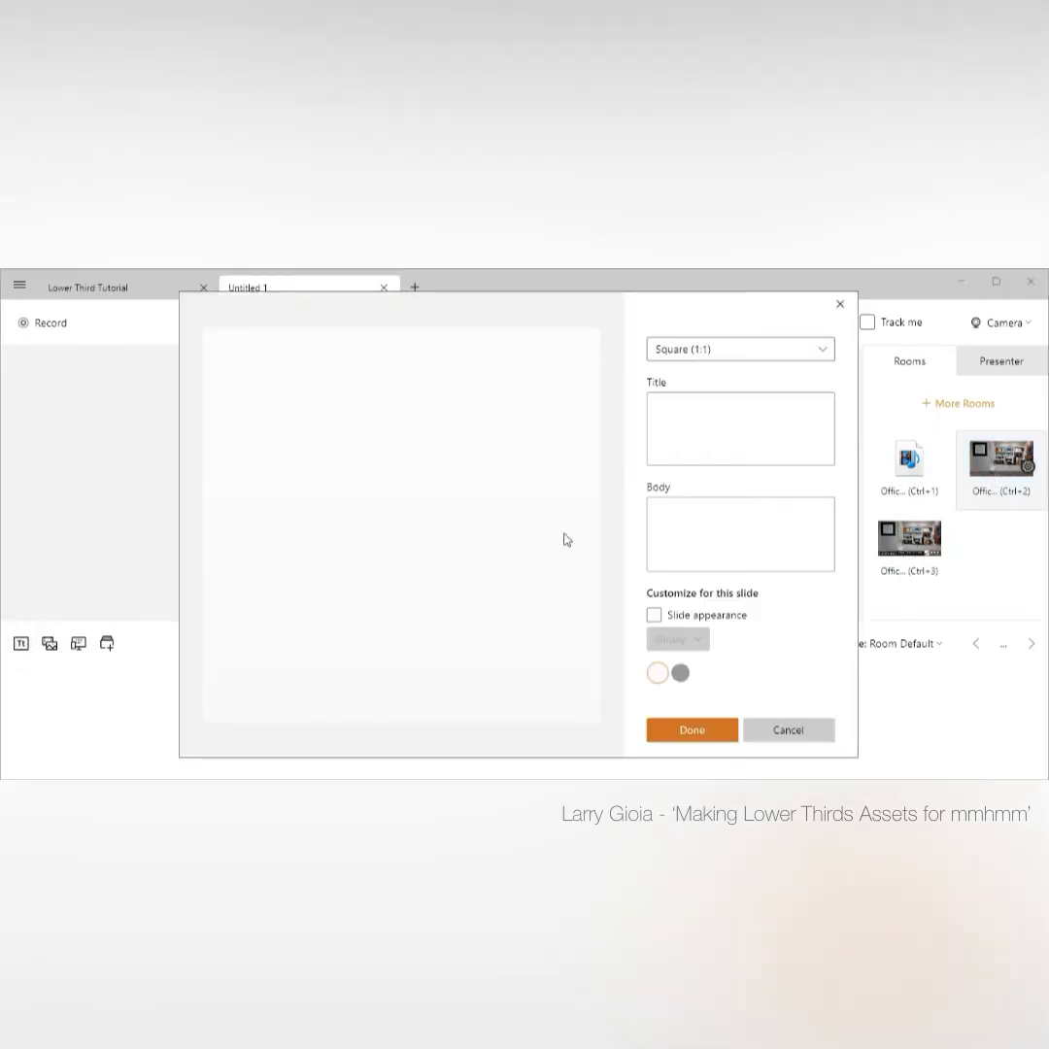
click(801, 428)
key(Caps_Lock)
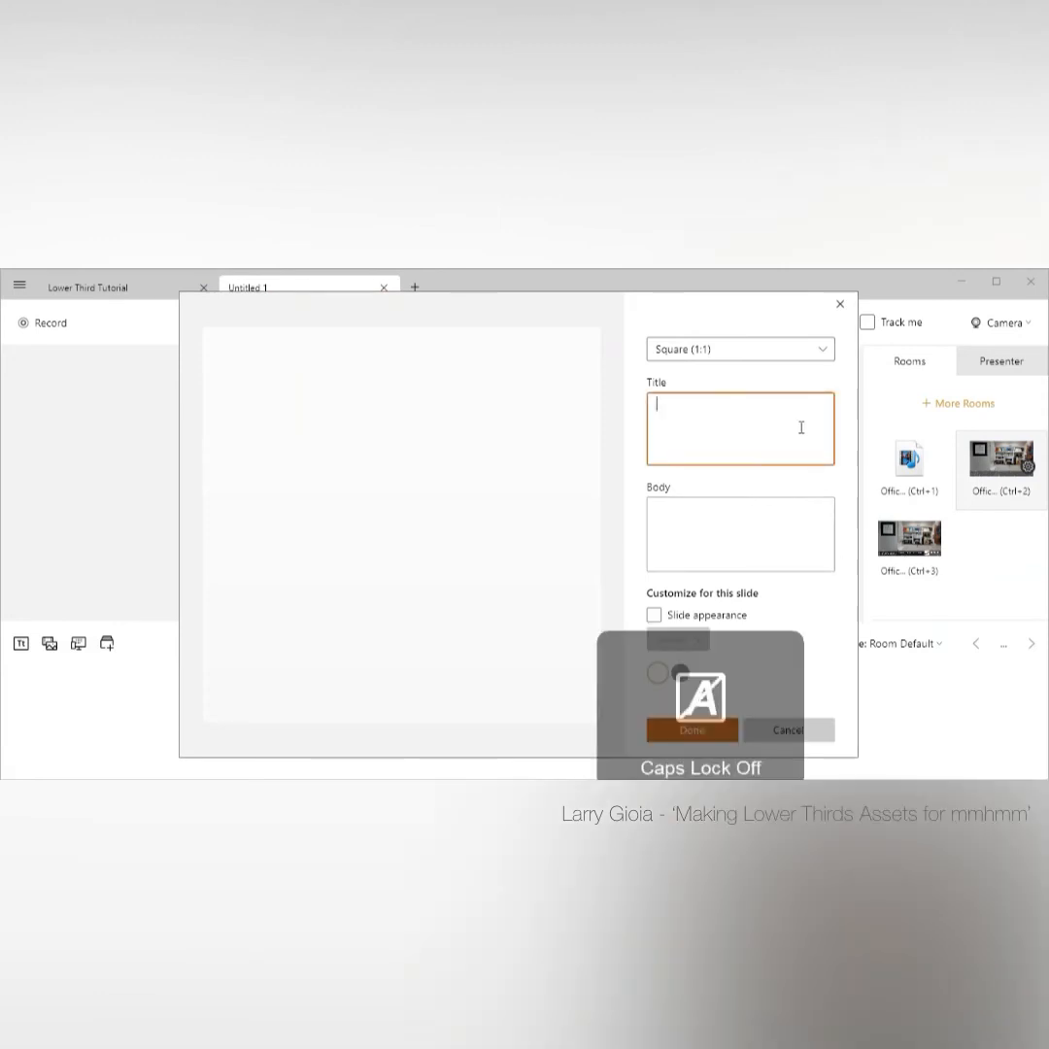
text(Stati)
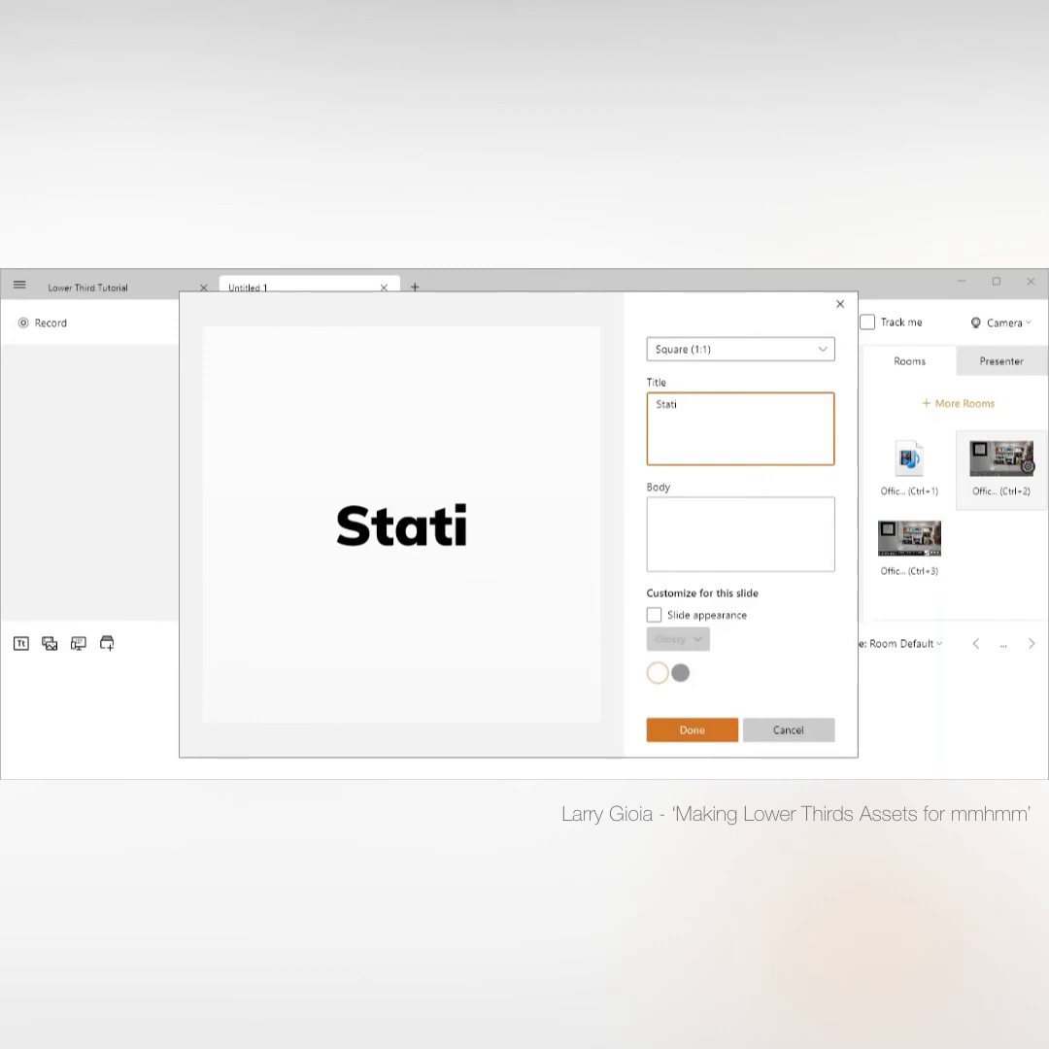
text(c)
key(Caps_Lock)
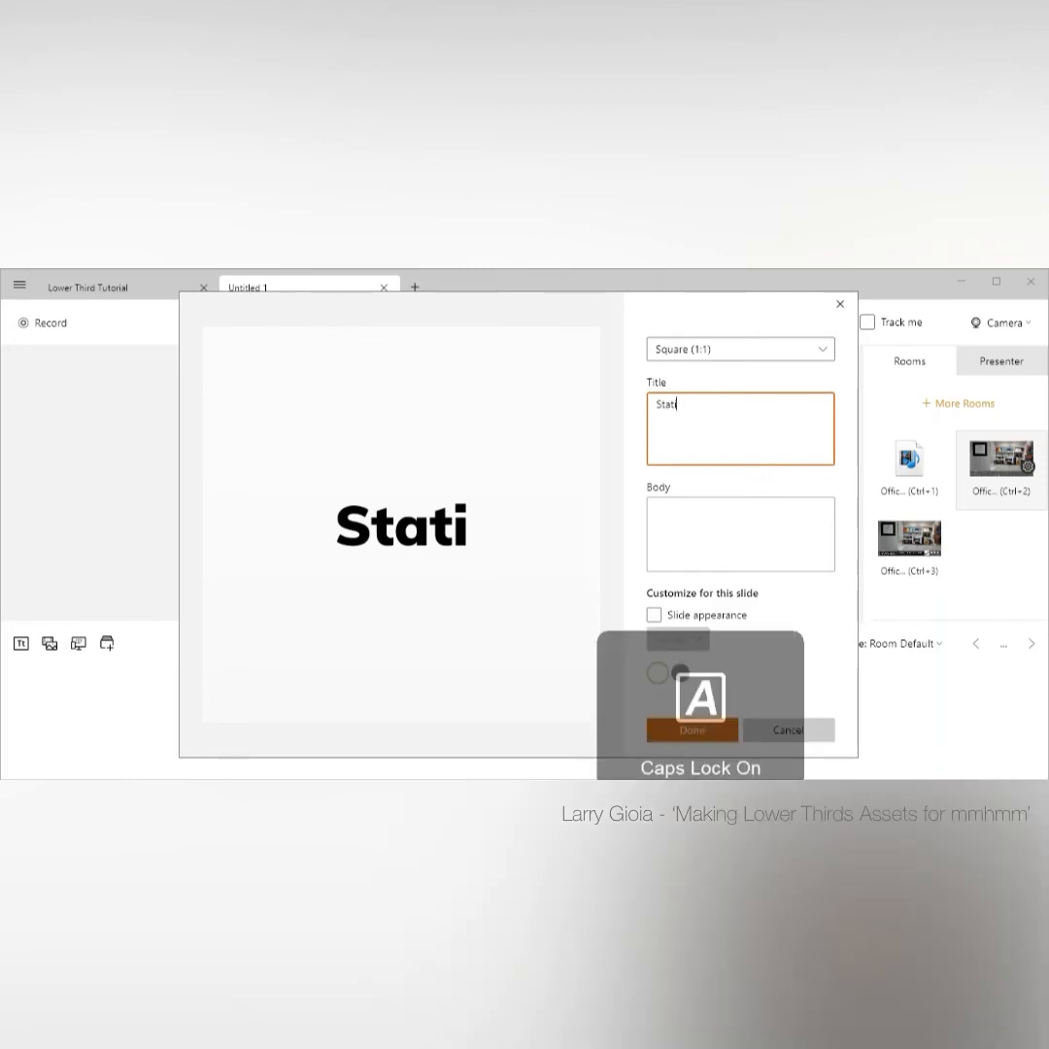
key(Caps_Lock)
key(Caps_Lock)
text(OFFICE)
key(Caps_Lock)
key(BackSpace)
key(BackSpace)
key(BackSpace)
key(BackSpace)
key(BackSpace)
text(ffice)
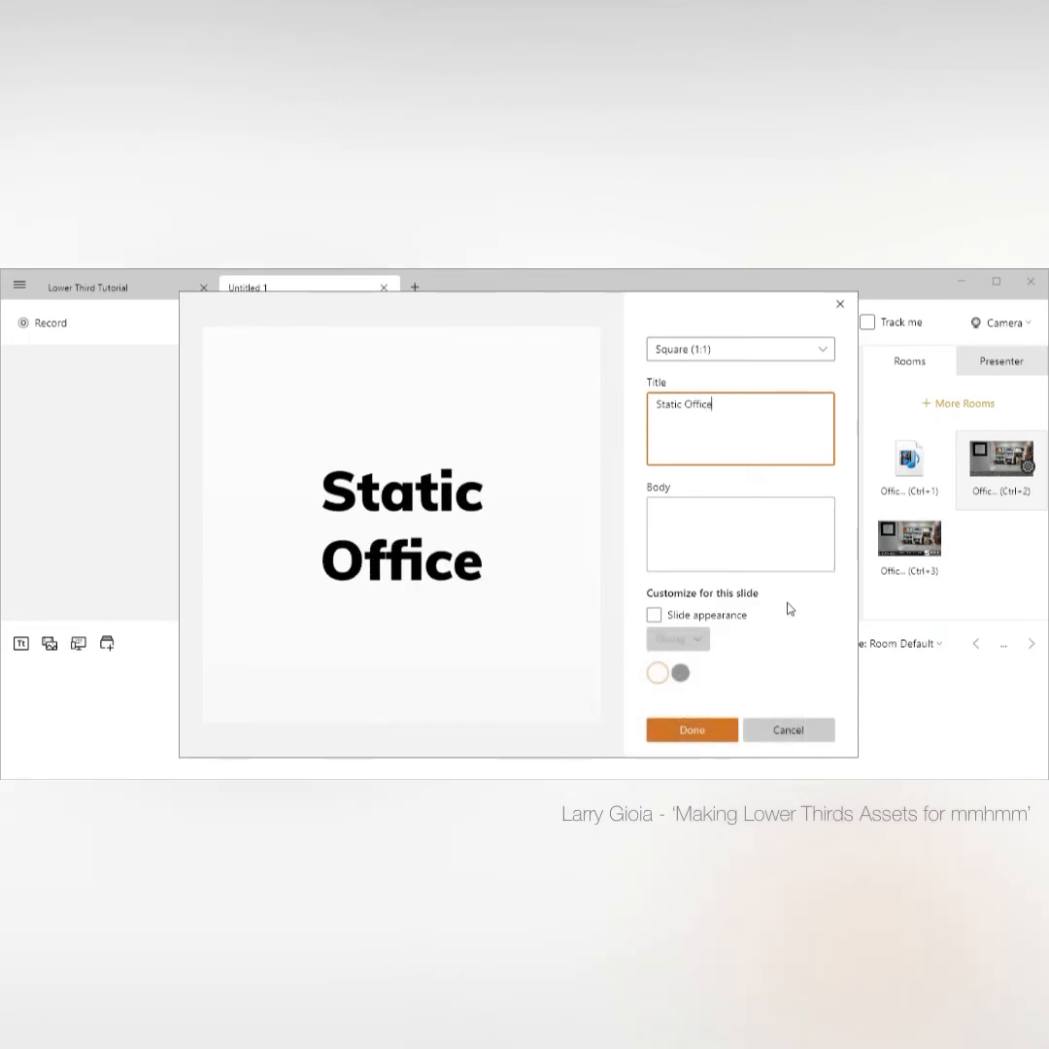
click(693, 729)
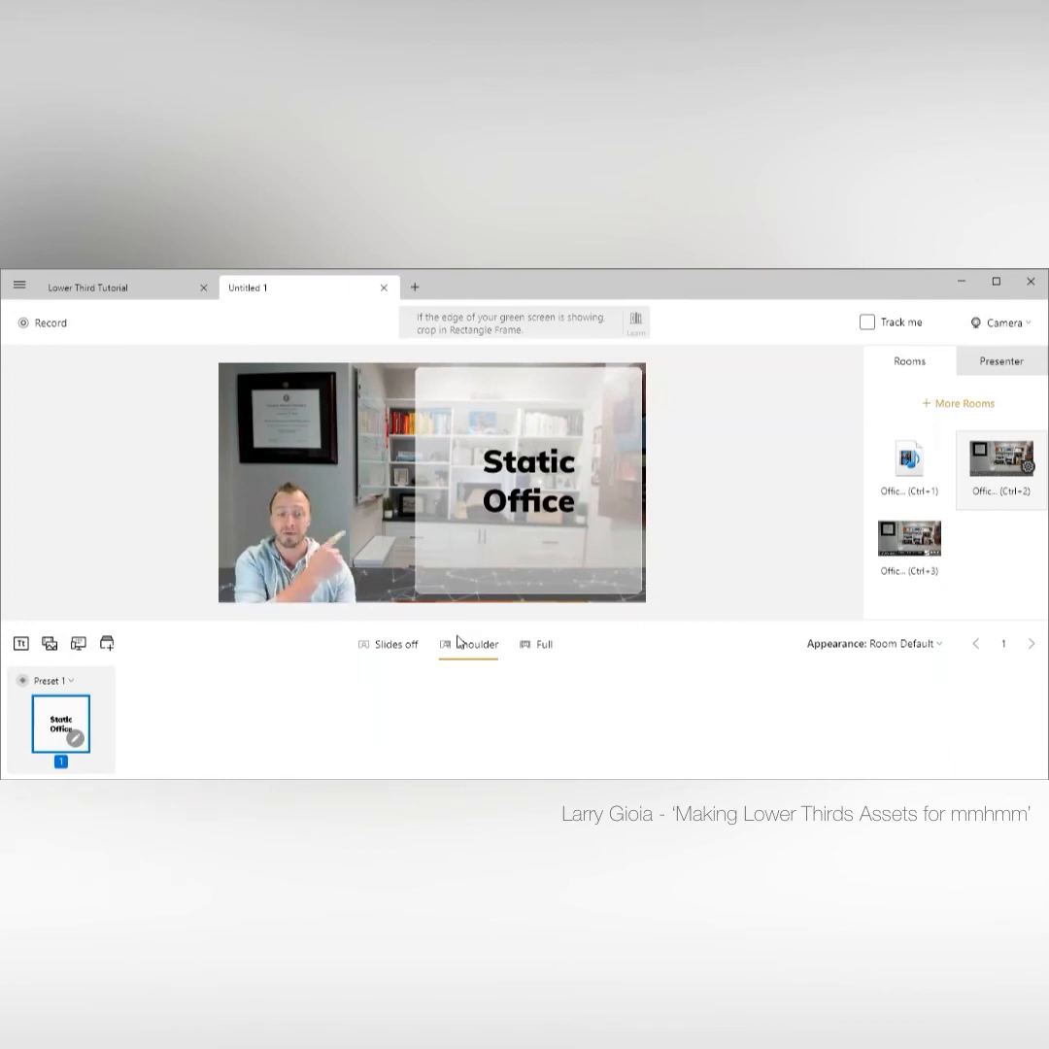
Hide the slide from the scene, then enlarge the presenter and place him just above the patterned lower-third bar
click(390, 643)
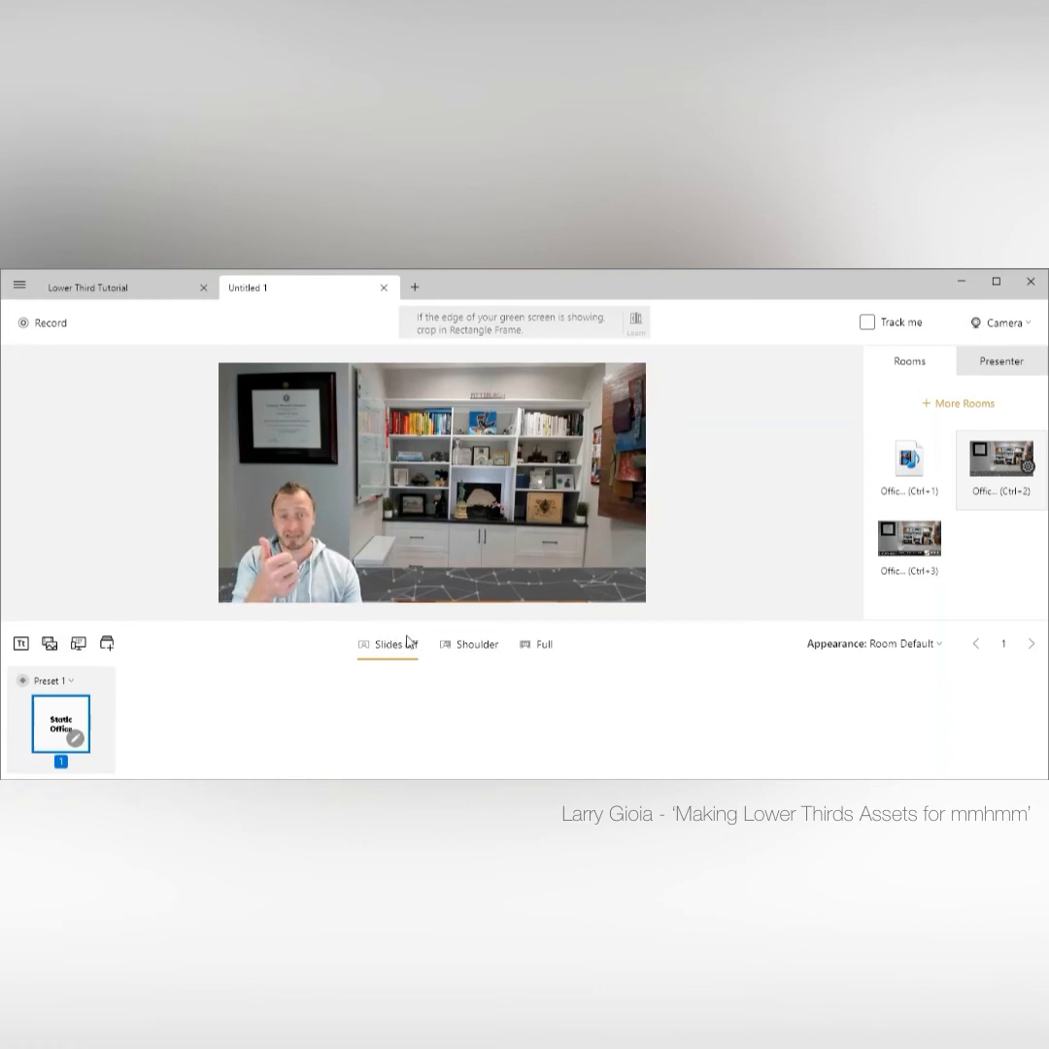
mouse_move(396, 544)
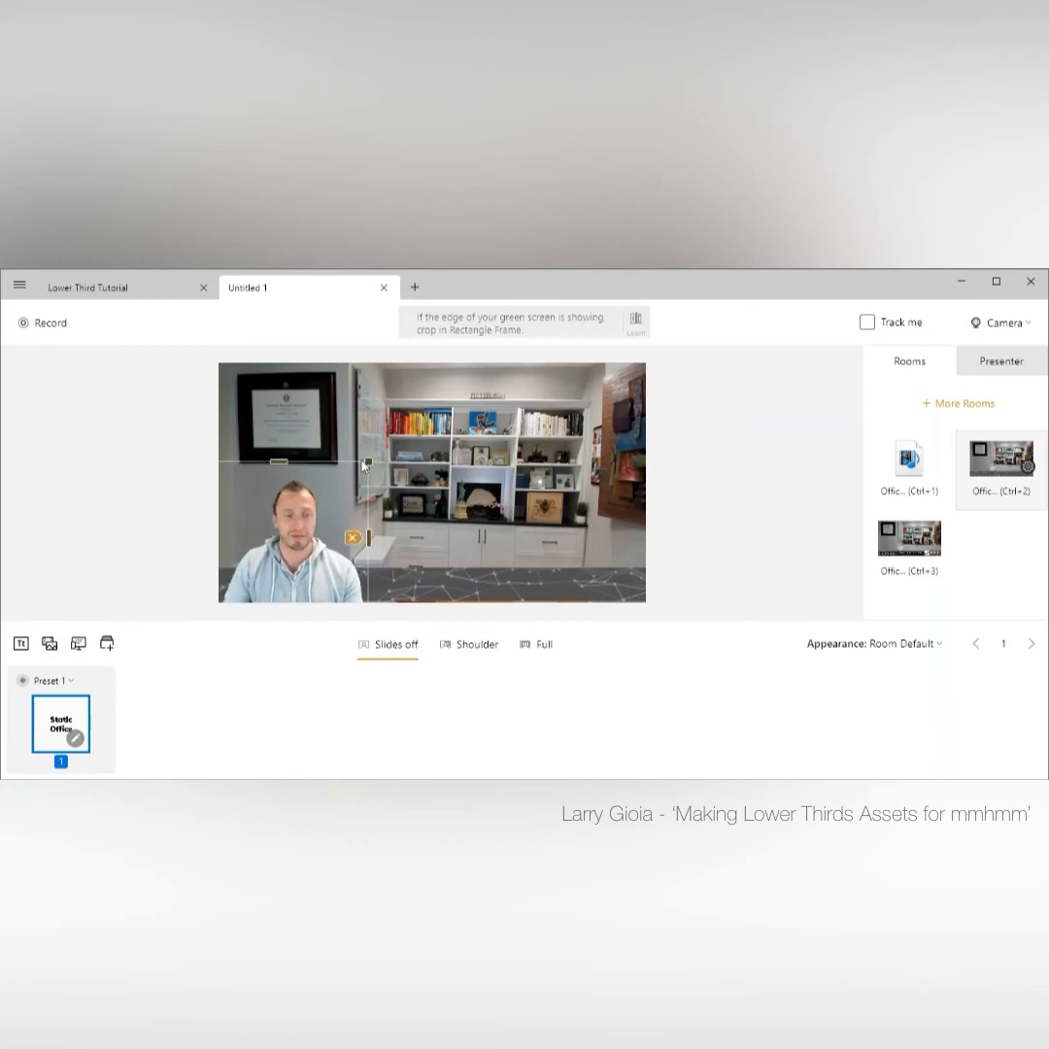
drag(370, 463, 430, 392)
drag(350, 525, 364, 518)
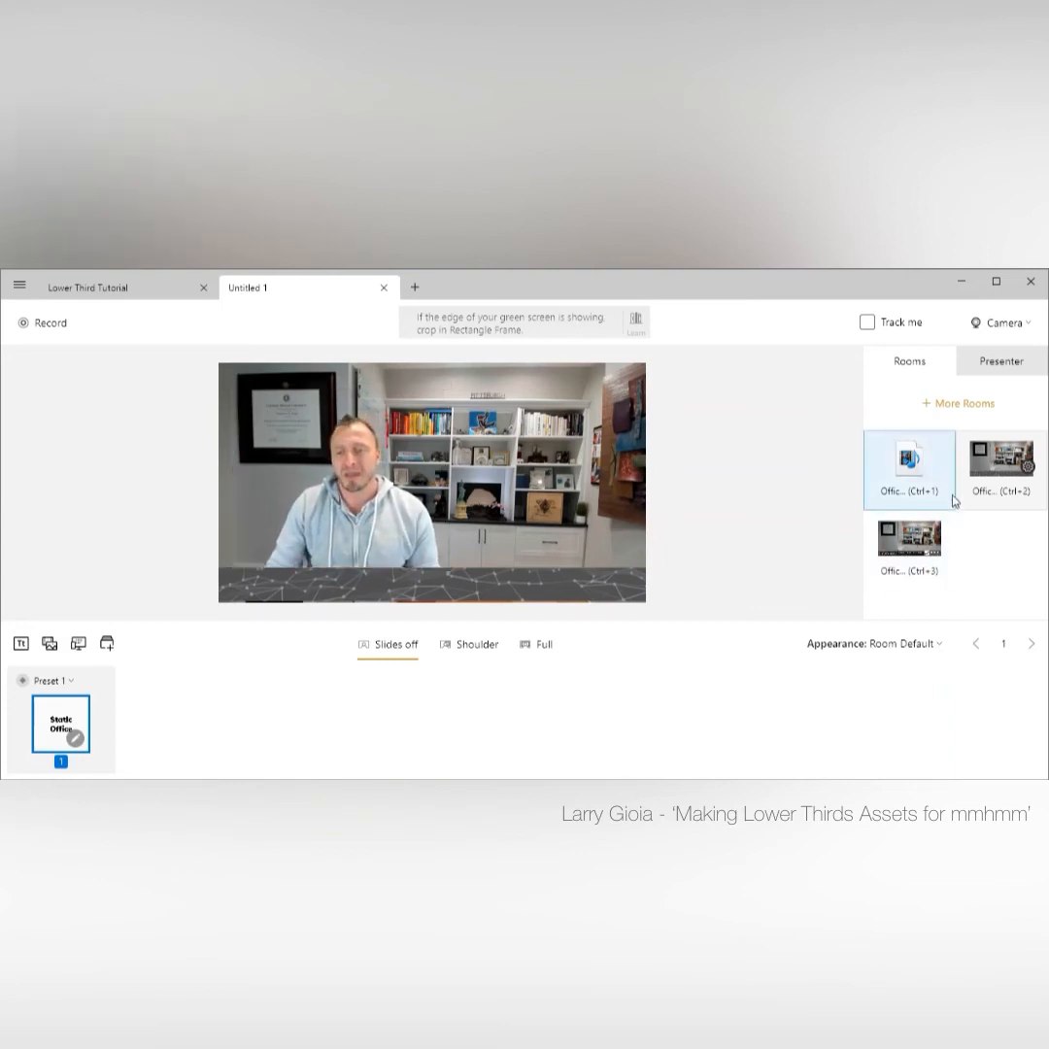
Preview the animated lower-third room and delete it from the rooms
click(918, 476)
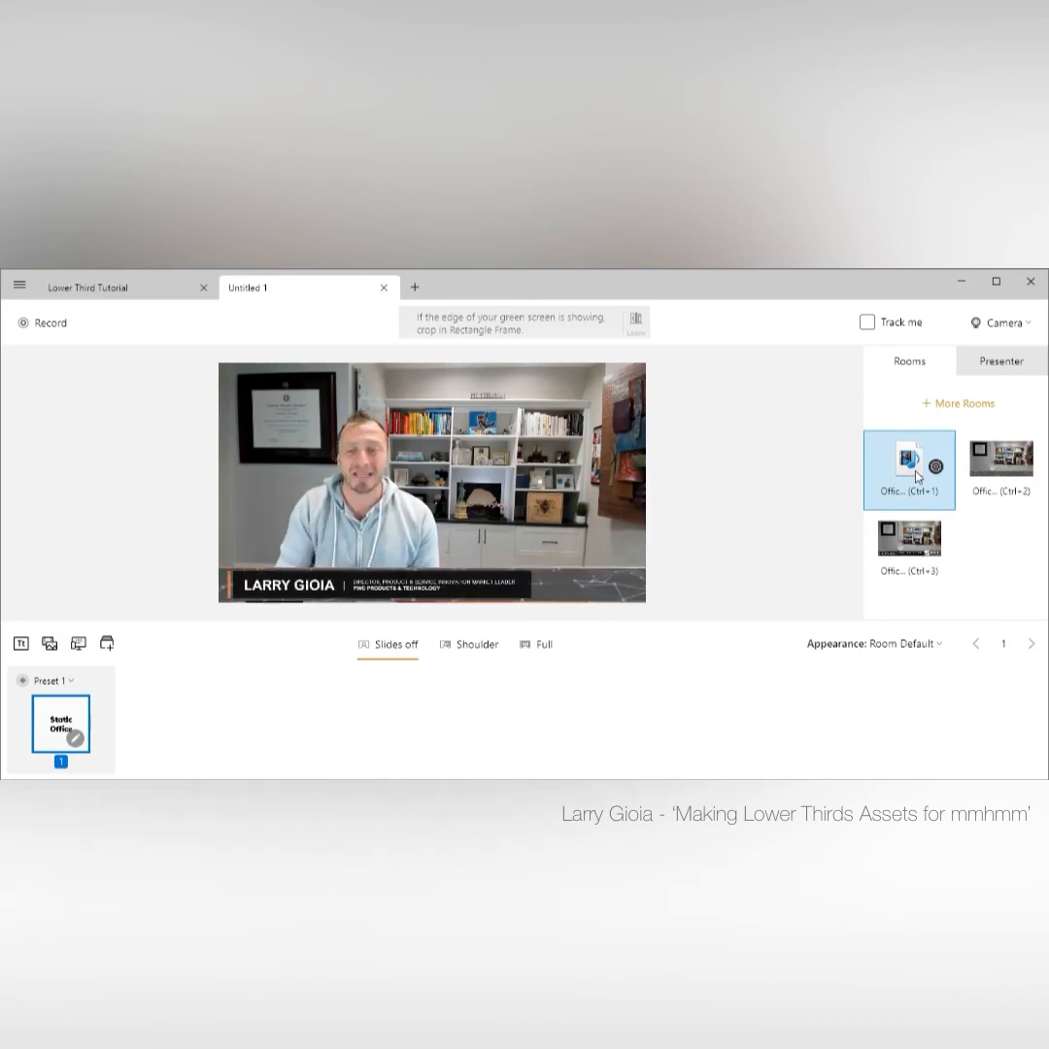
right_click(902, 478)
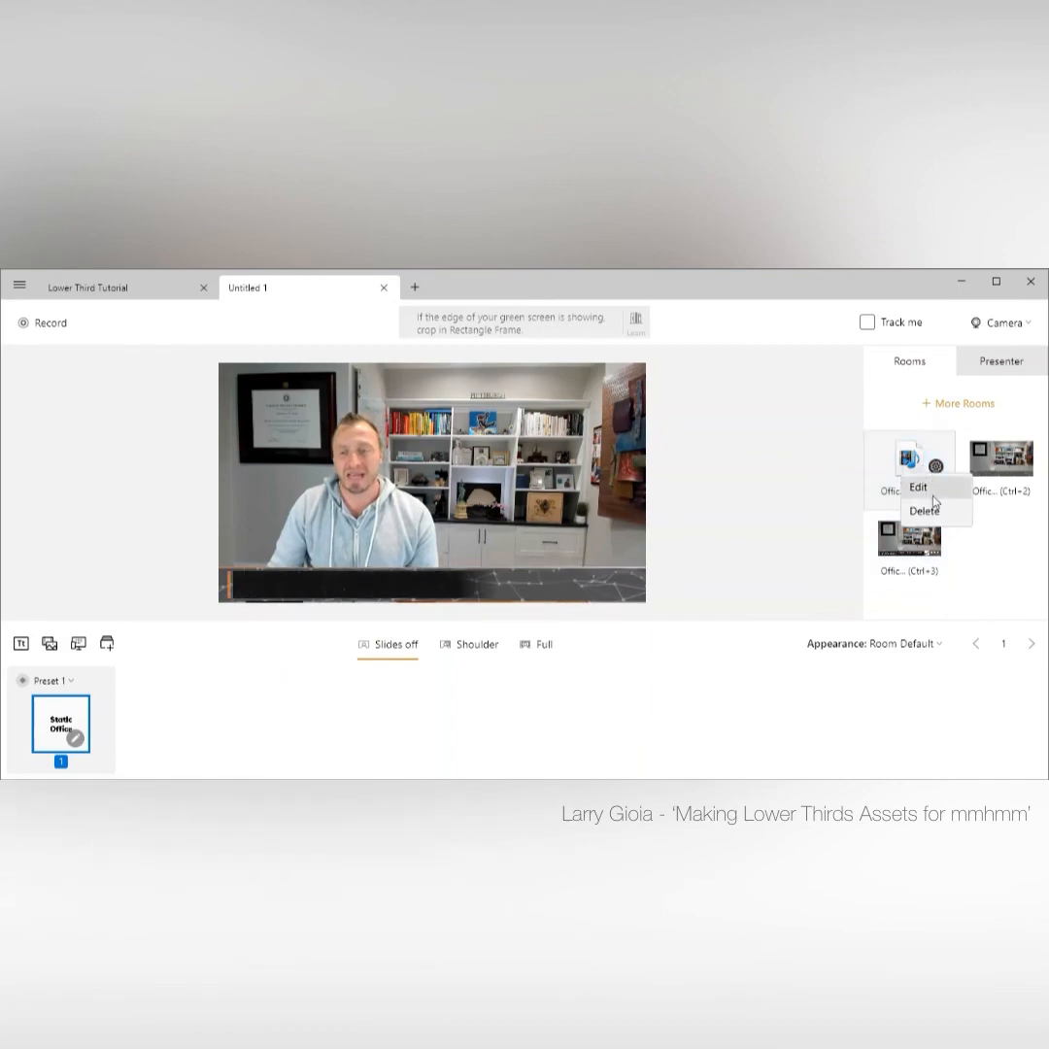
click(935, 513)
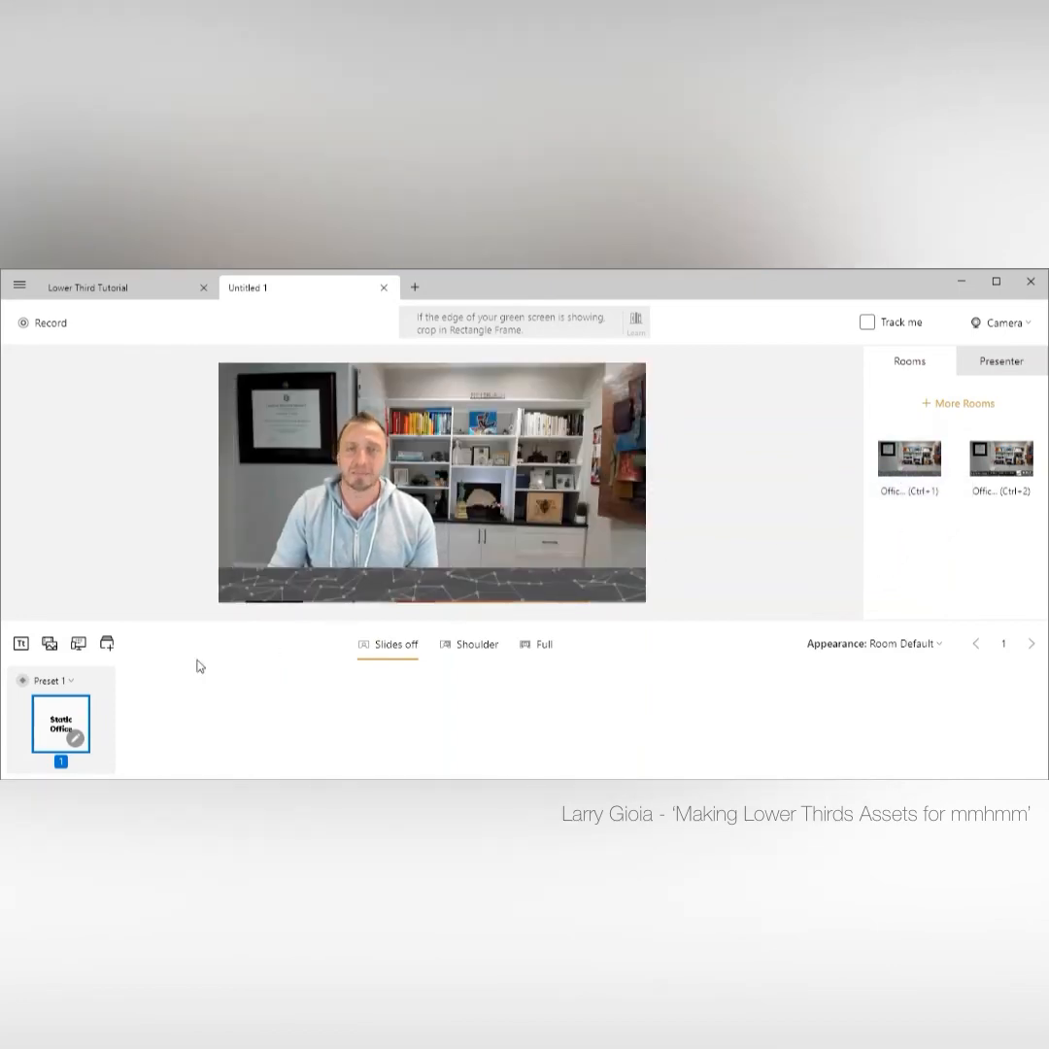
Add "Office Intro Lower Third Animation.mp4" from the Digital Assets folder as a media slide
click(53, 646)
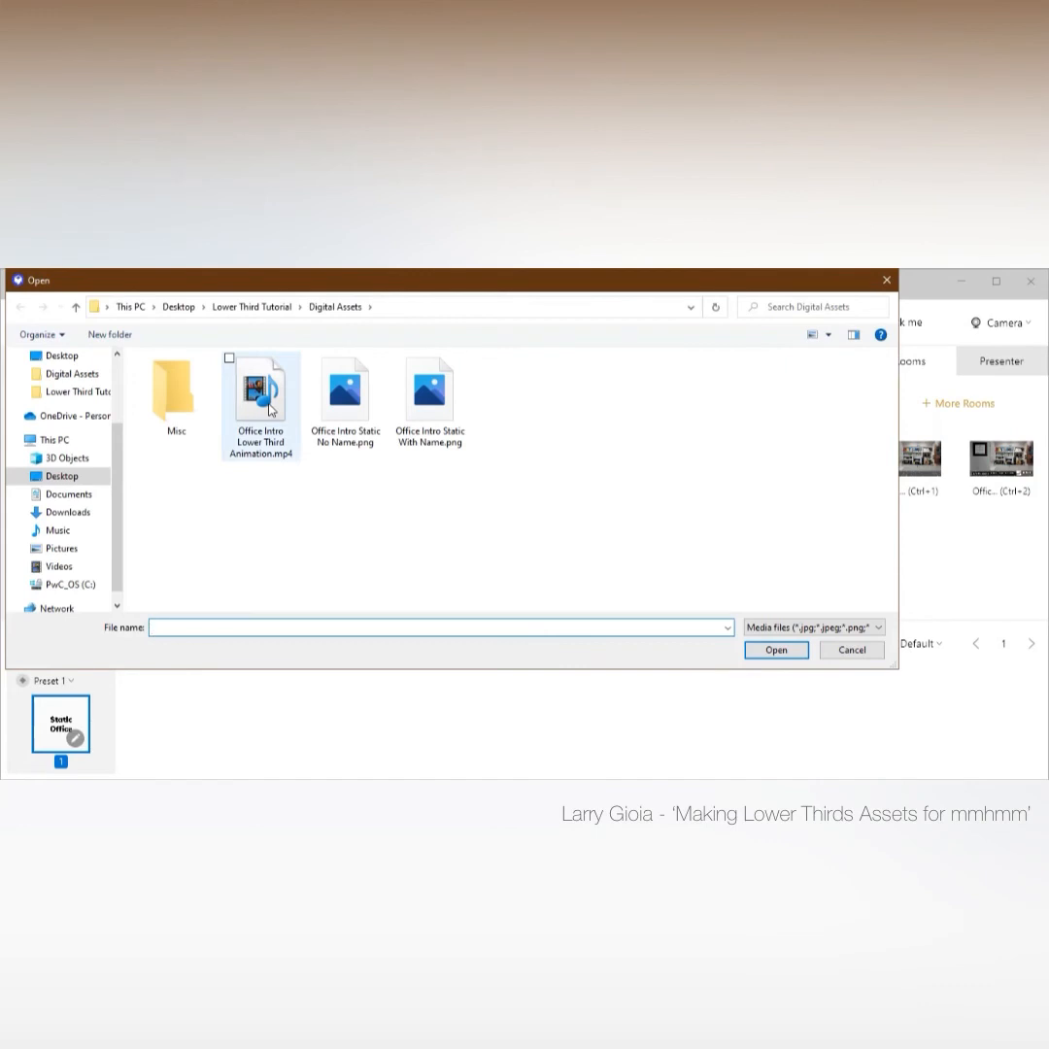
click(270, 410)
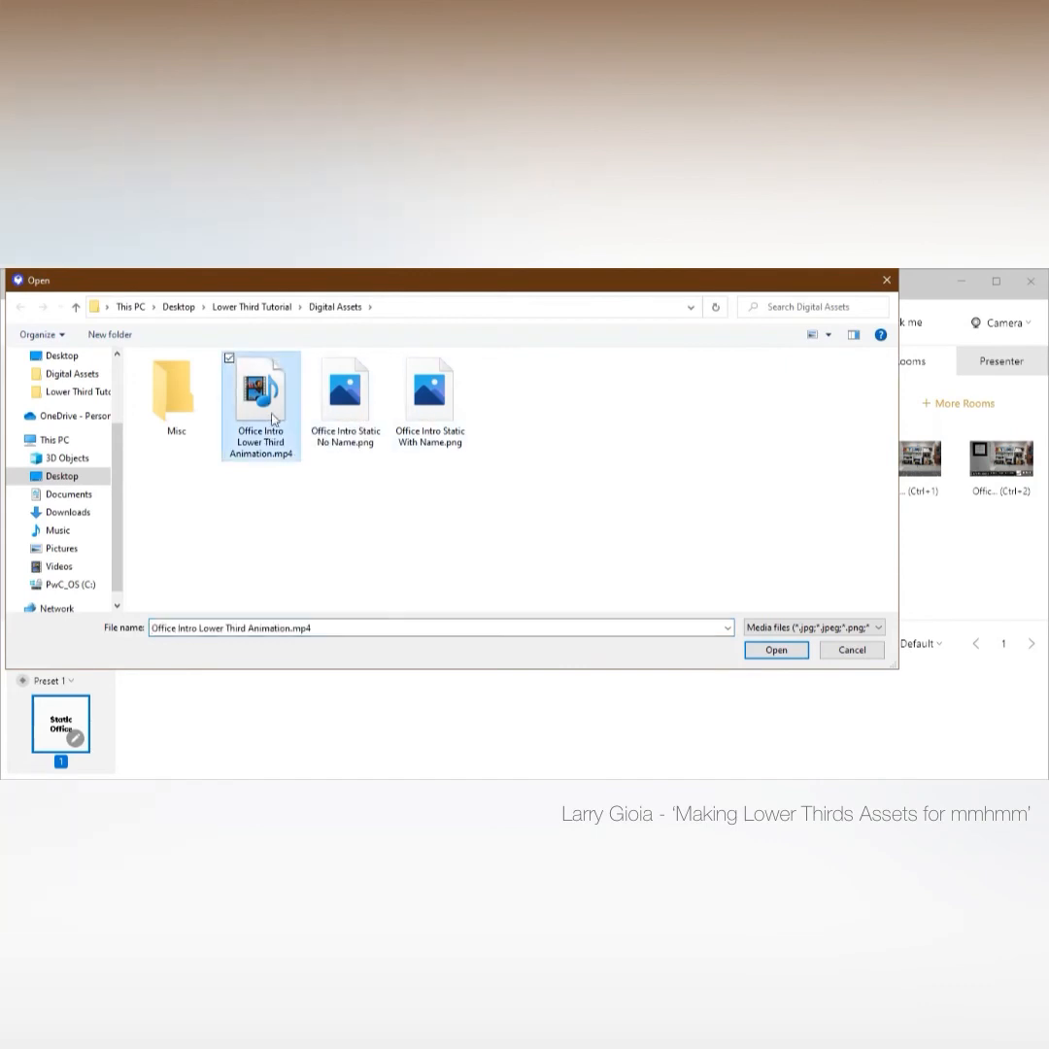
click(783, 654)
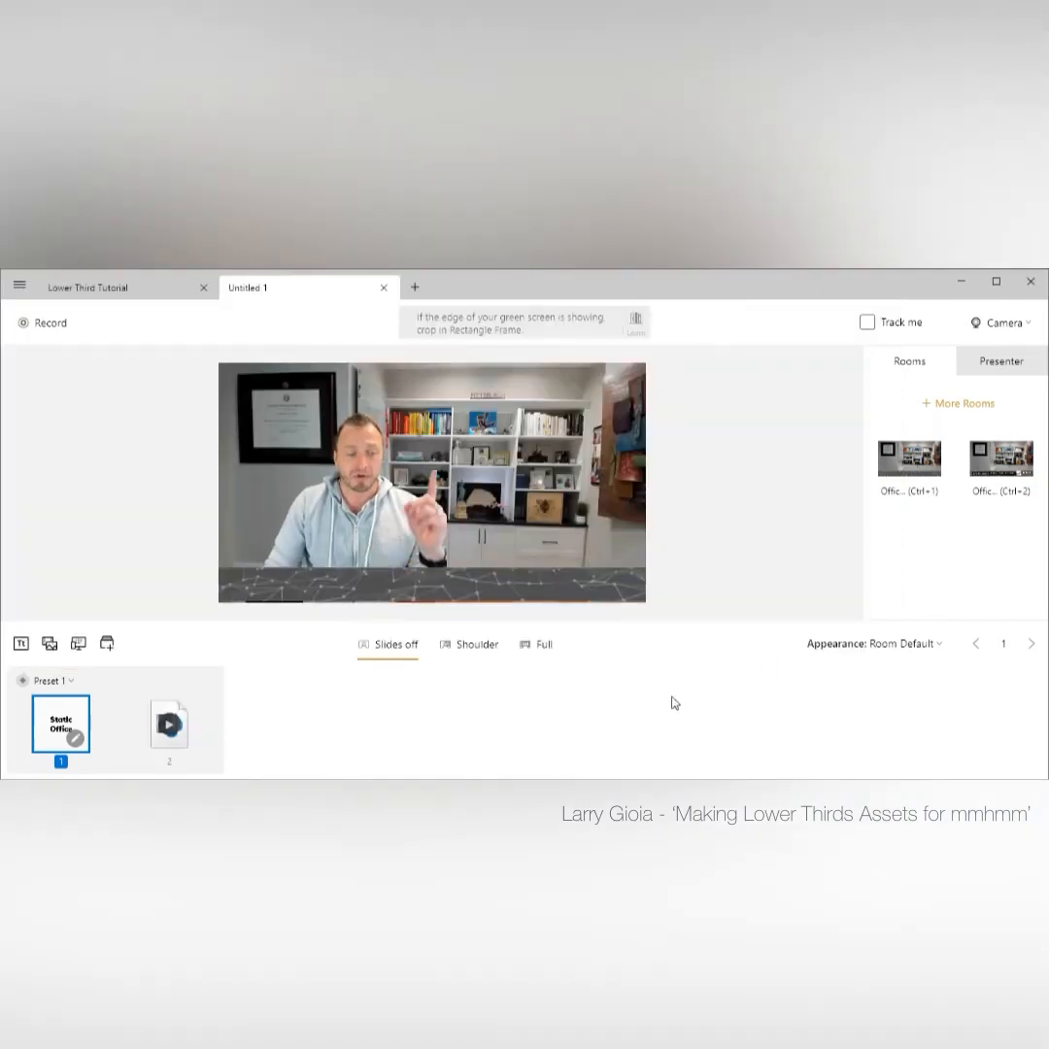
Move the animation video slide into its own new preset and return to the Static Office slide
click(196, 709)
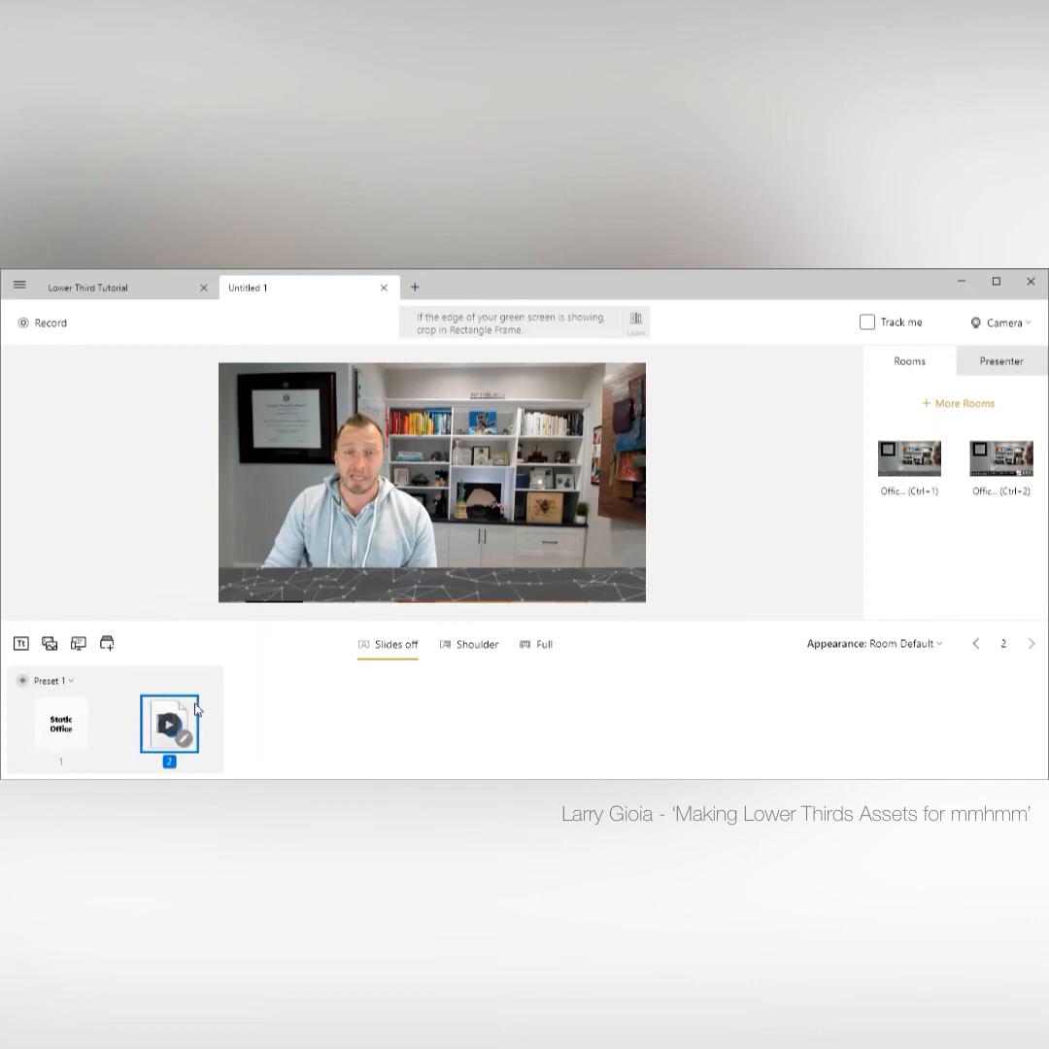
right_click(196, 709)
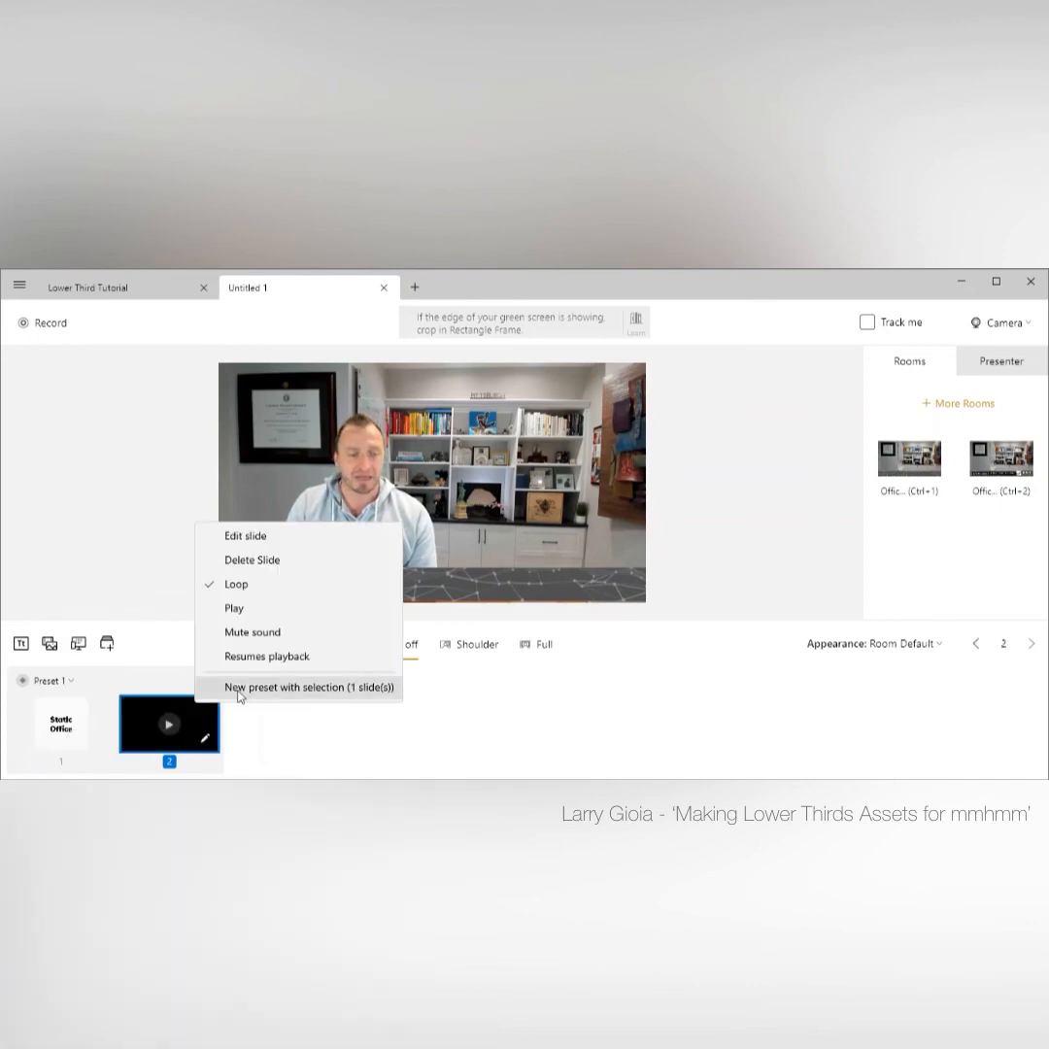
click(239, 696)
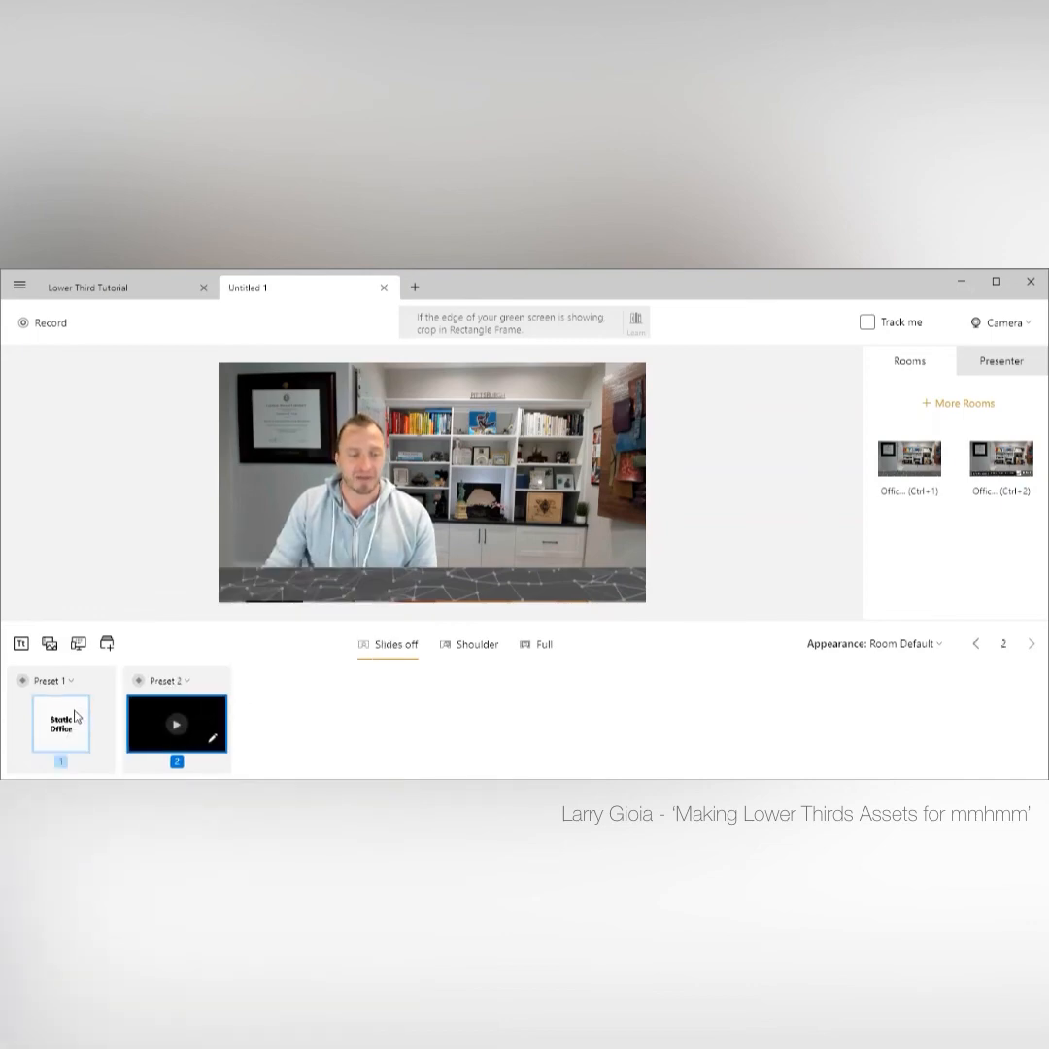
click(76, 717)
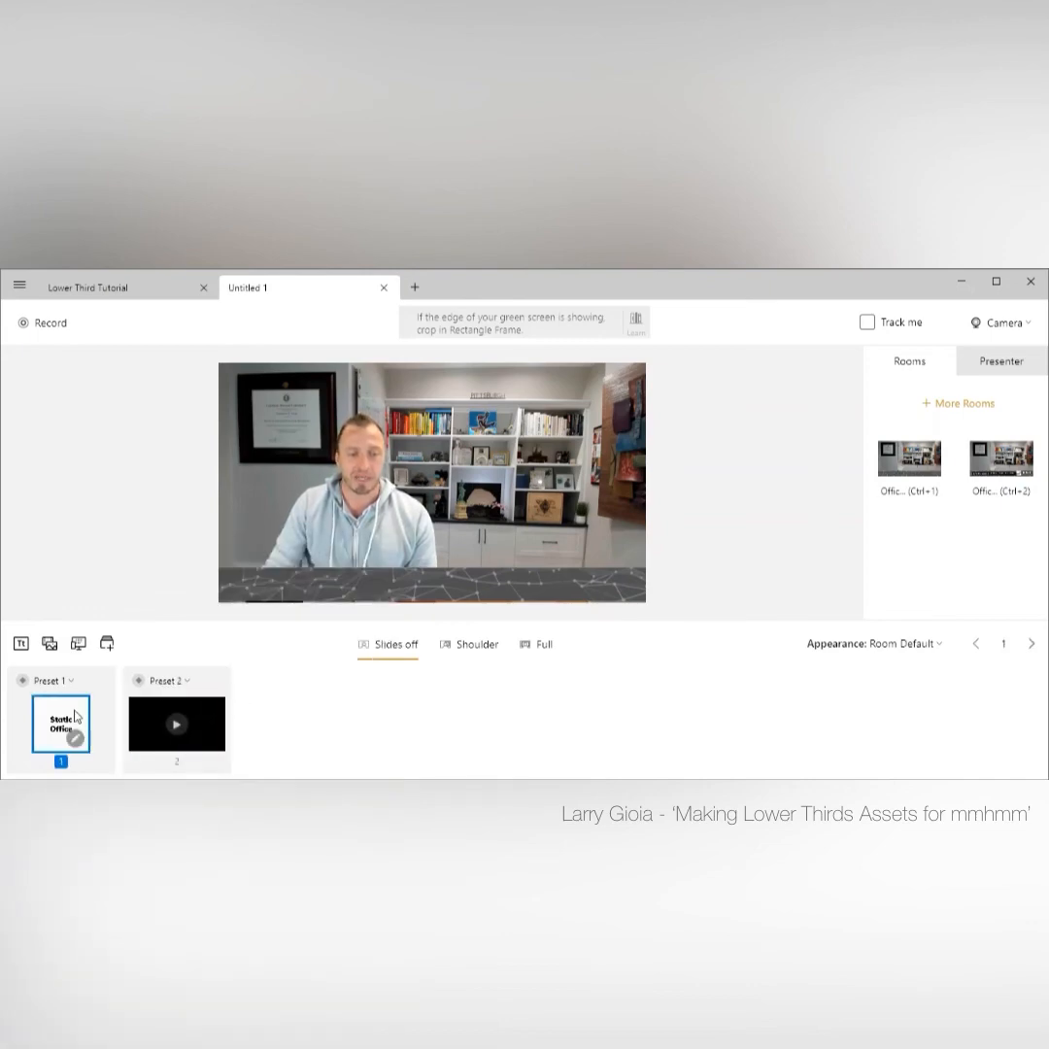
Turn off looping in the video settings of the animation slide
click(203, 715)
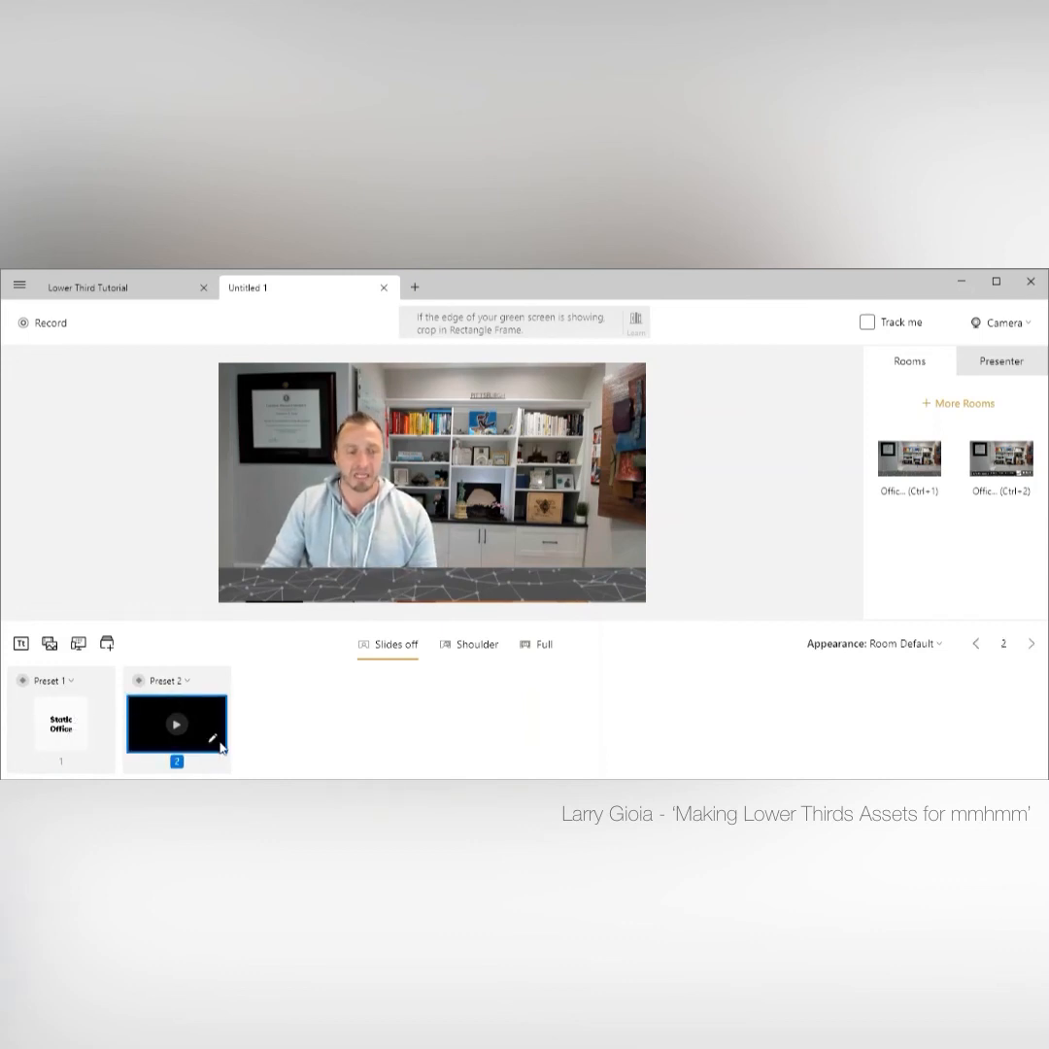
click(213, 740)
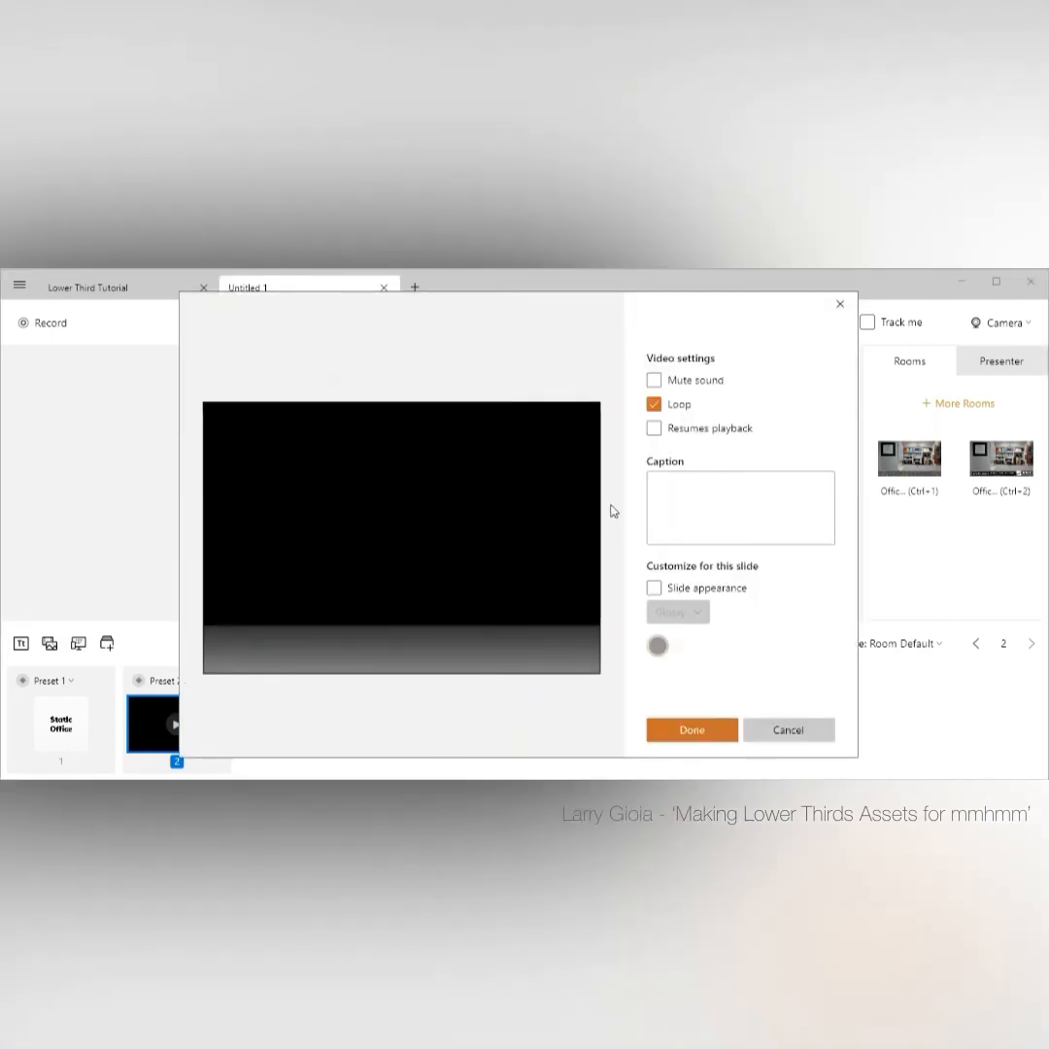
click(654, 406)
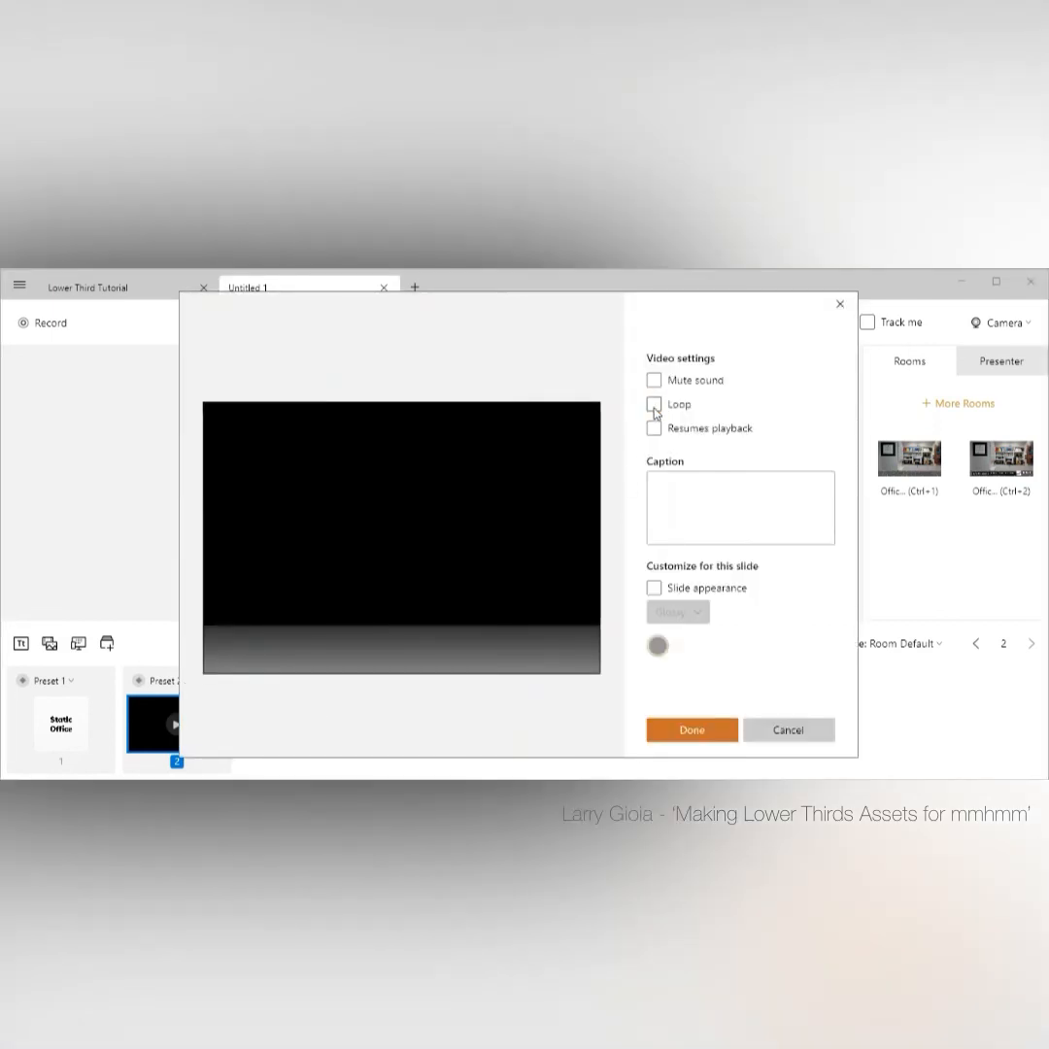
click(694, 731)
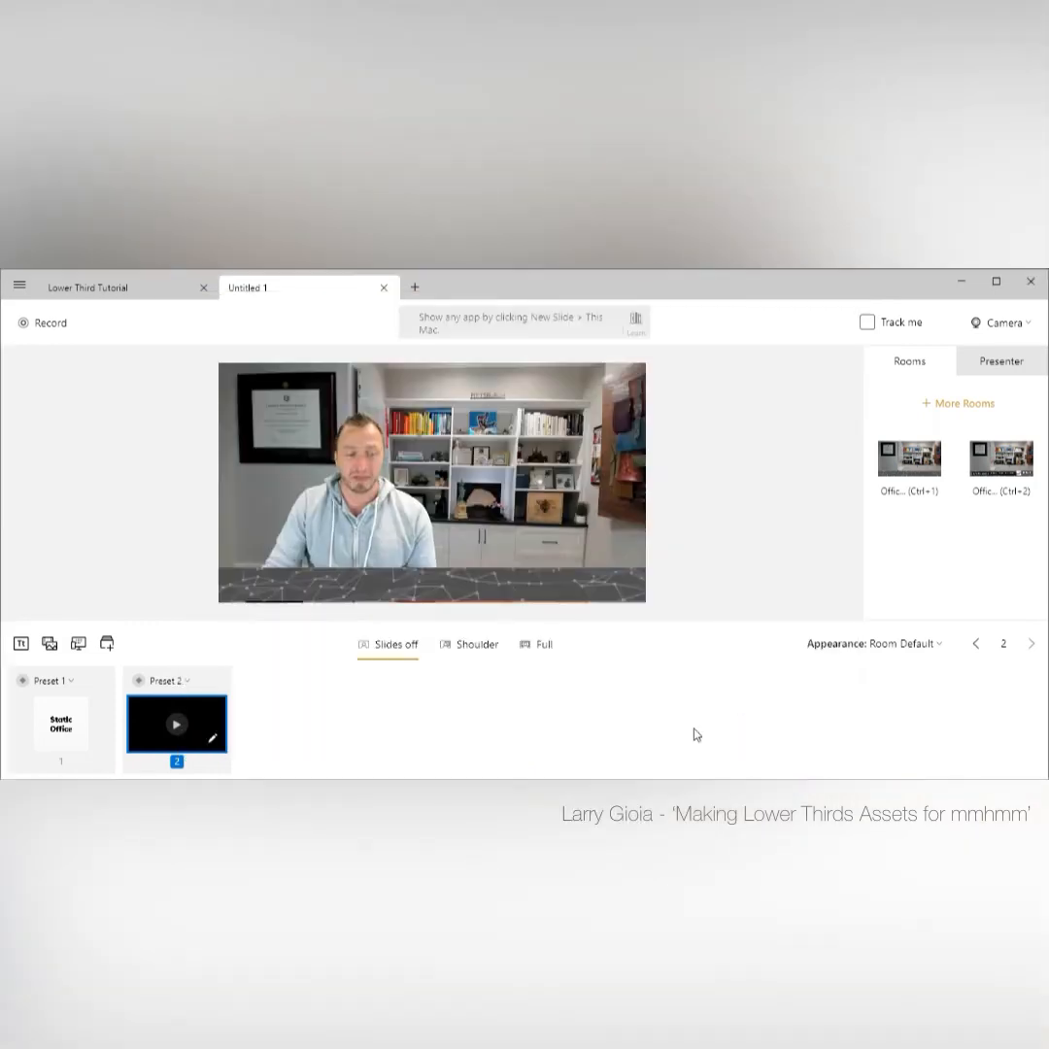
Play the animation slide and set its layout to Full so it fills the scene behind the presenter
click(178, 727)
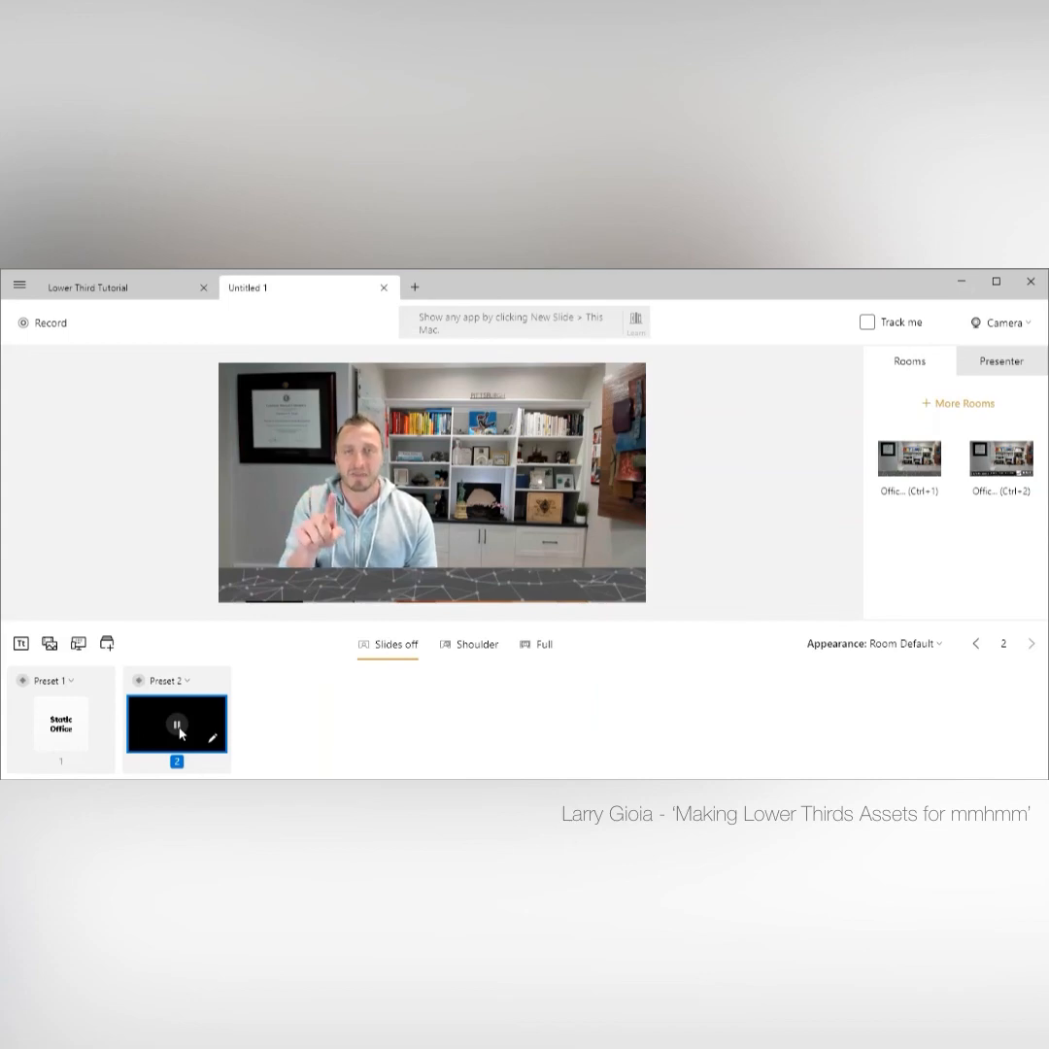
click(545, 650)
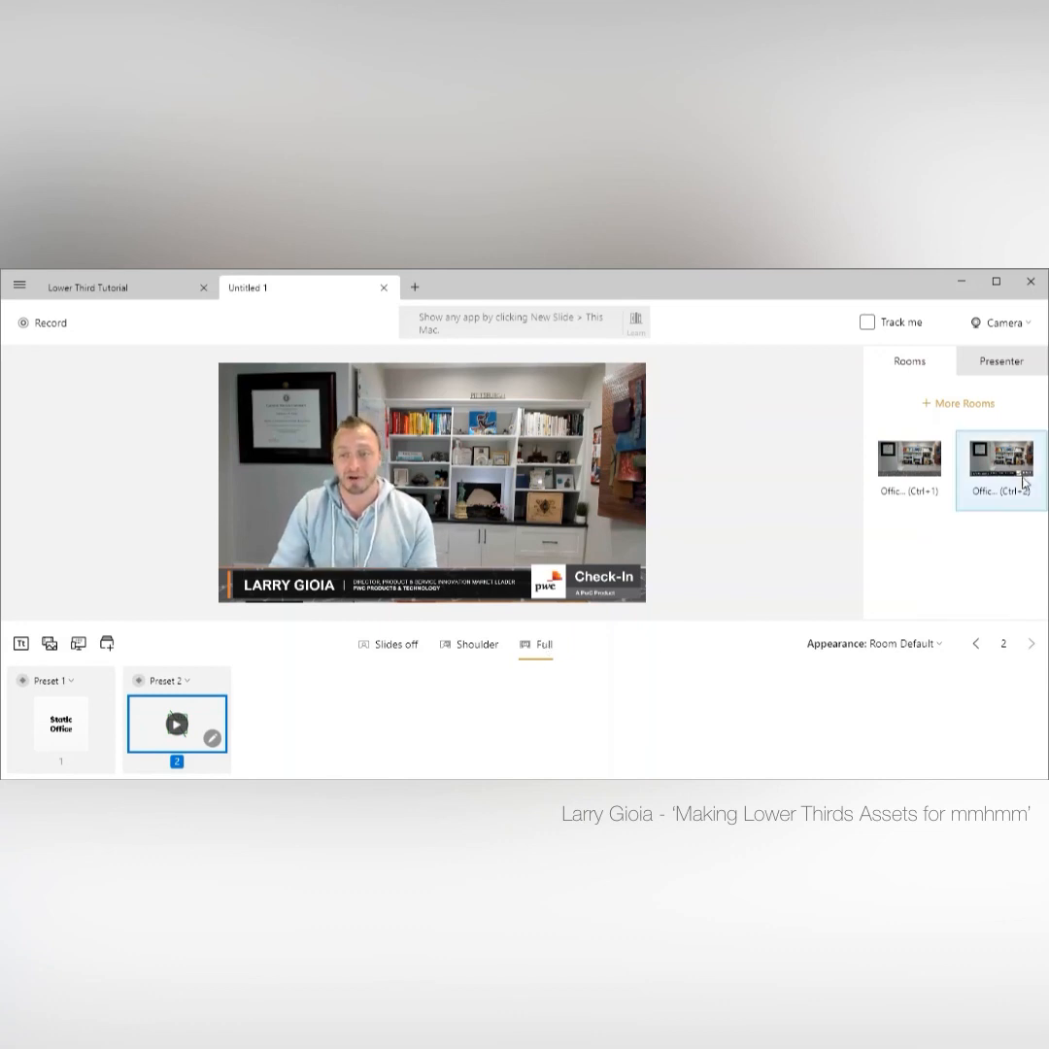
Add a square text slide titled "End Animation" after the animation video slide
click(30, 649)
click(736, 431)
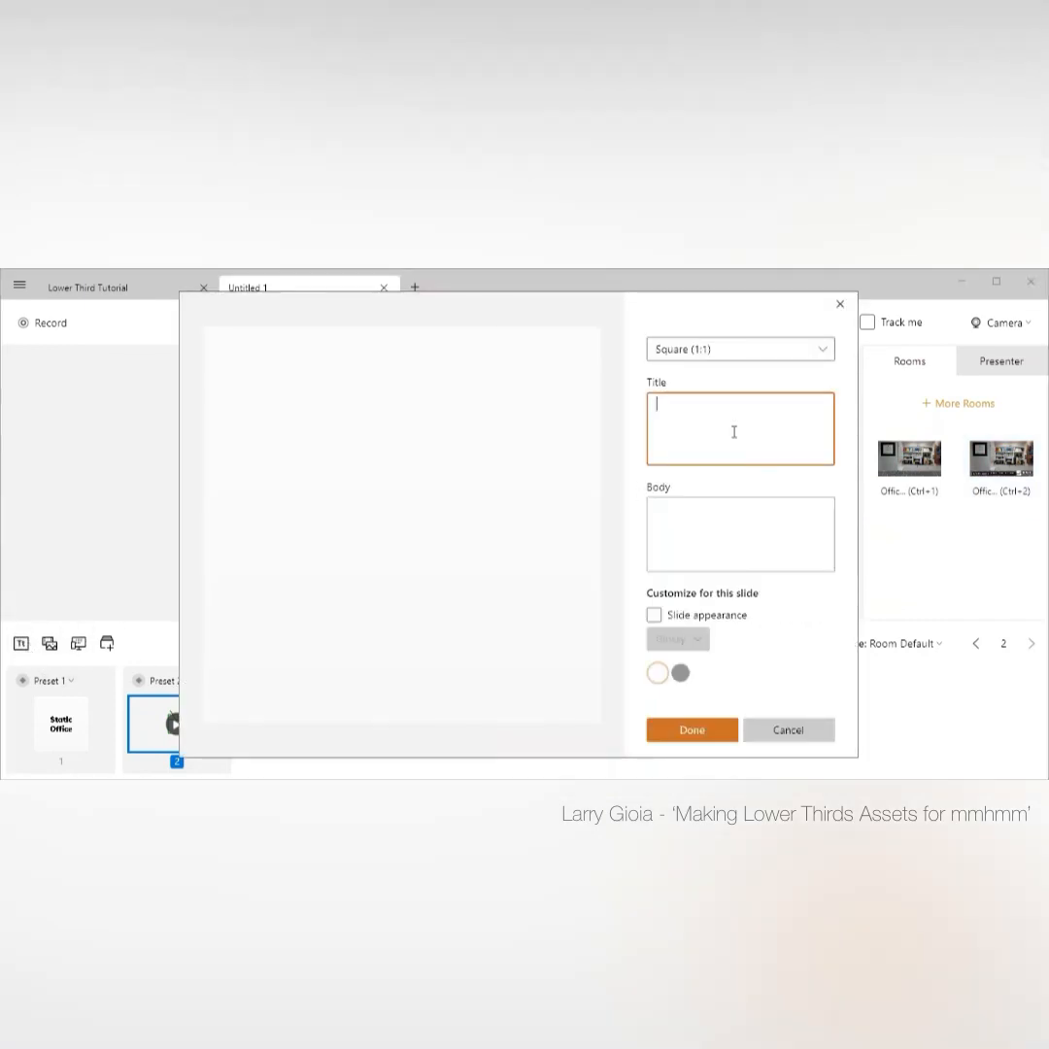
key(Caps_Lock)
text(End)
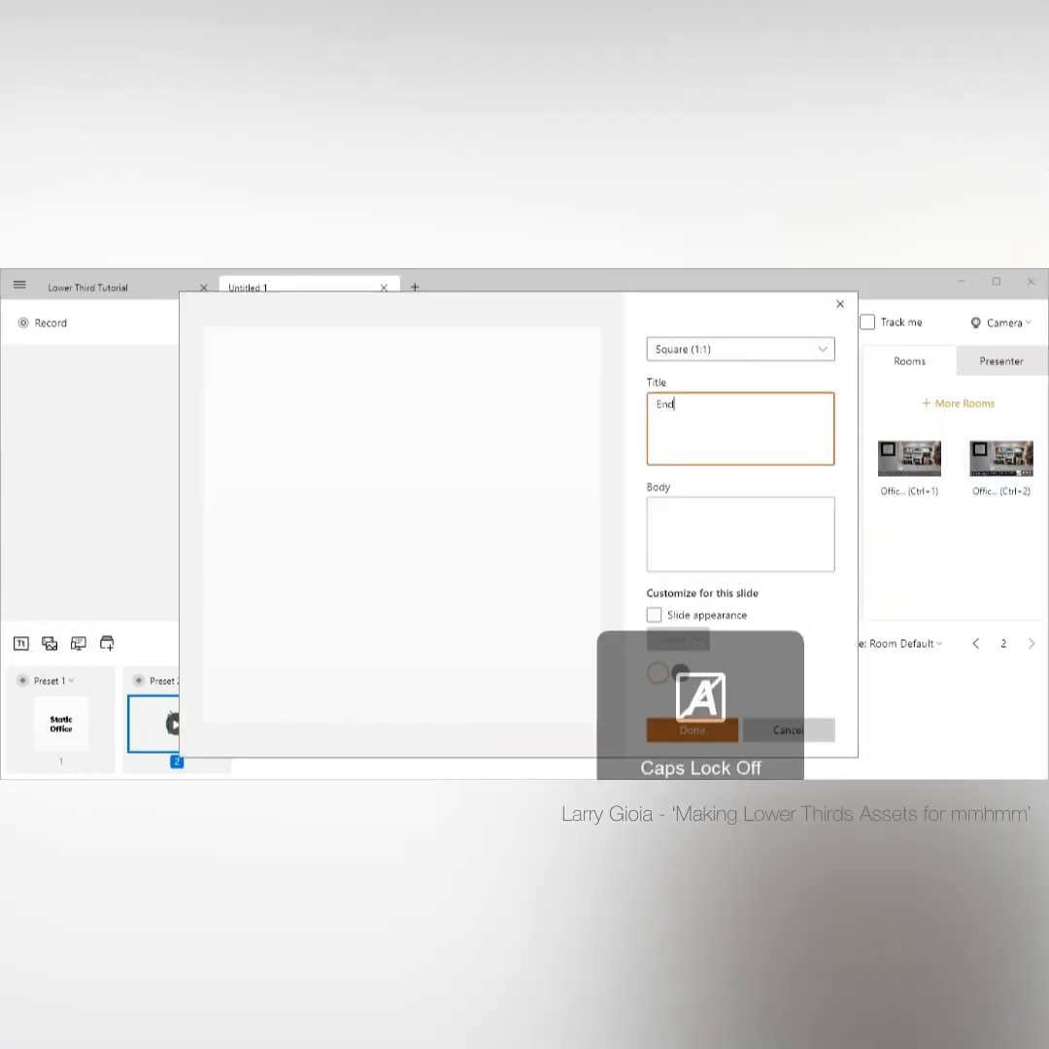
key(Caps_Lock)
text(Animatno)
text(i)
key(BackSpace)
key(BackSpace)
key(BackSpace)
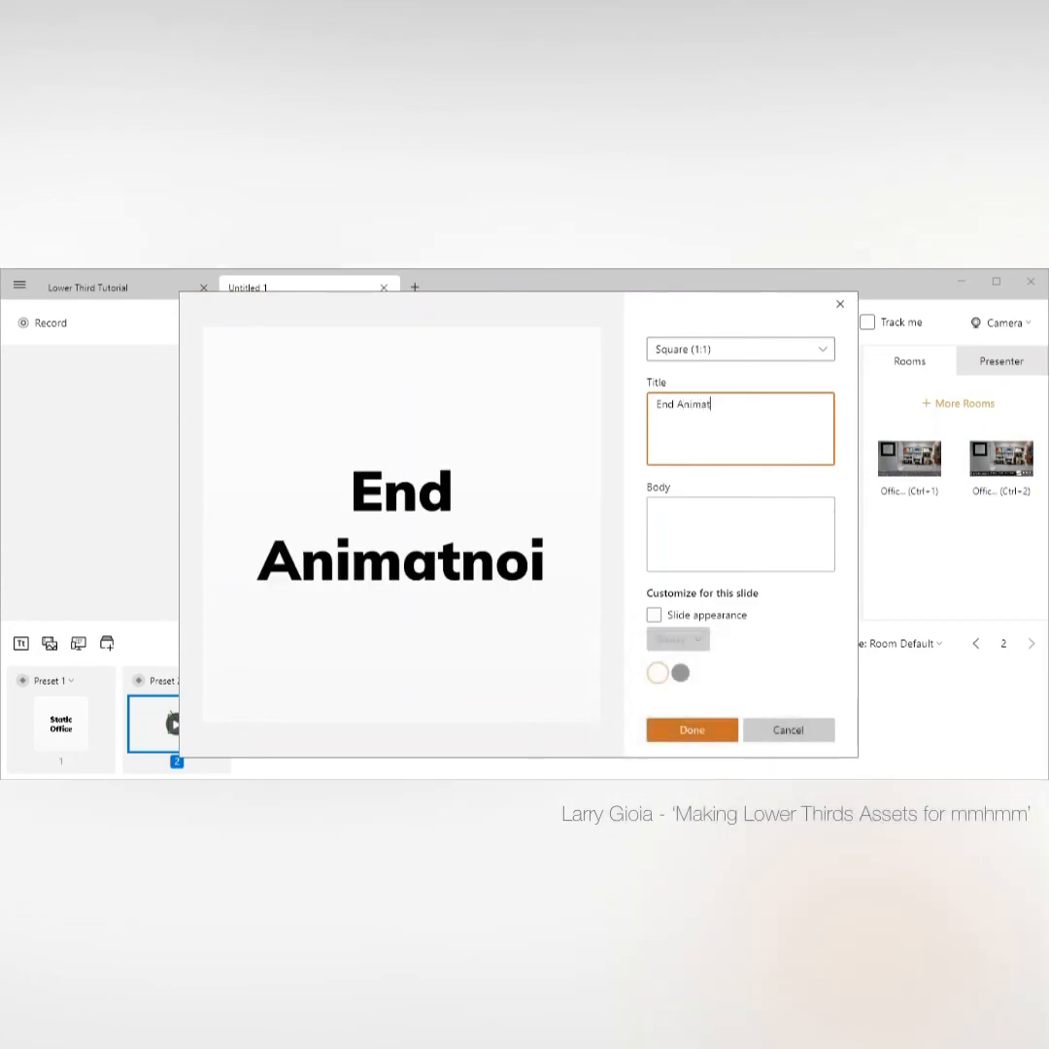
text(ion)
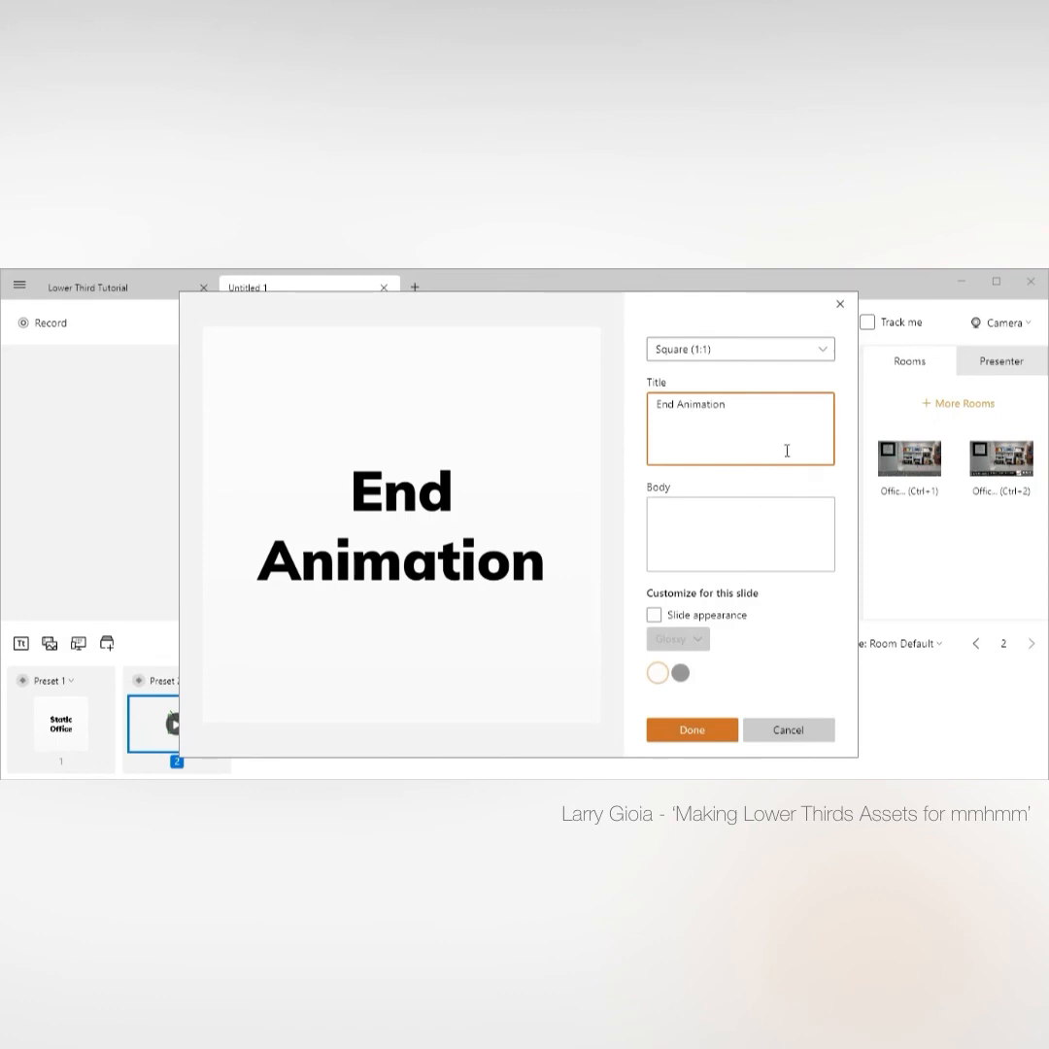
click(715, 422)
click(710, 731)
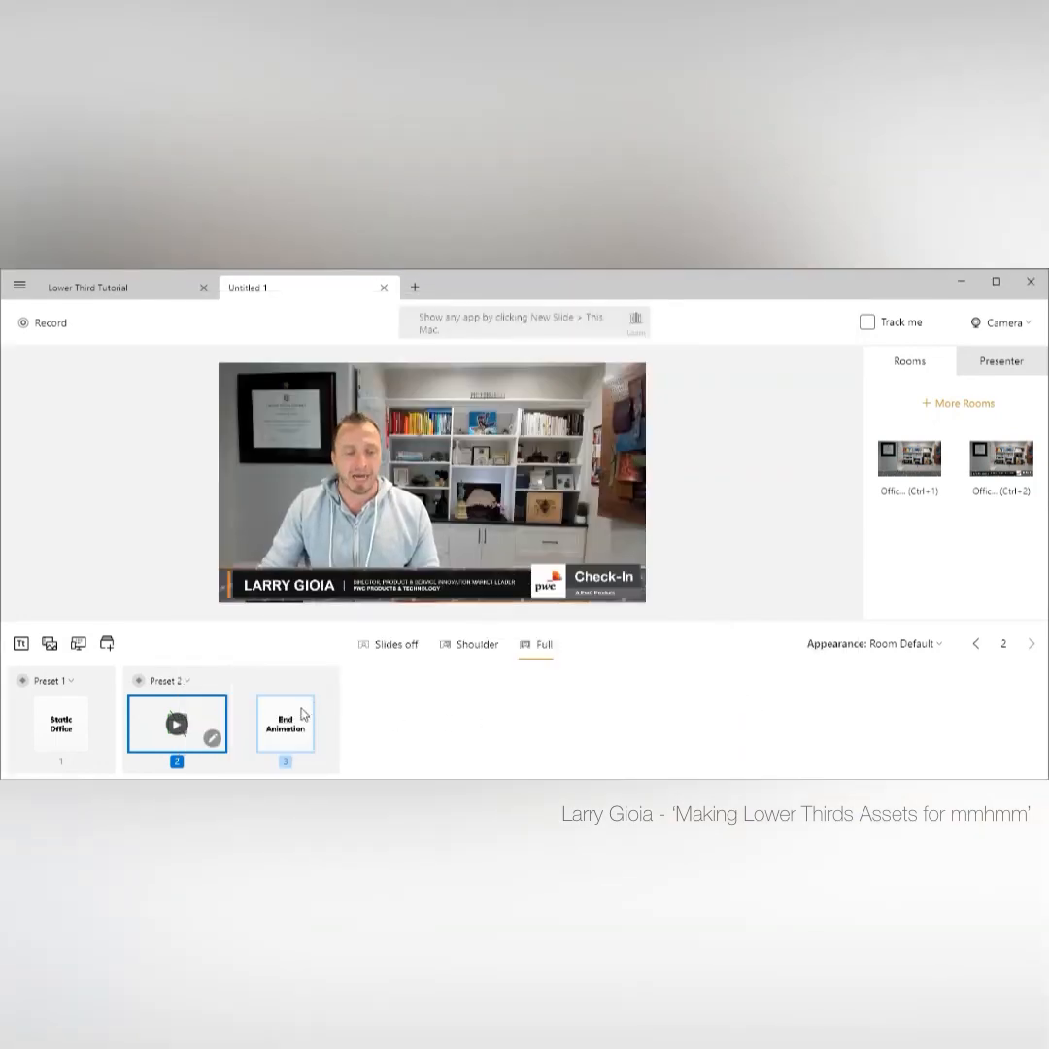
Put the End Animation slide in a new preset and assign it the room with the complete name and logo lower third
click(297, 713)
right_click(297, 713)
click(362, 775)
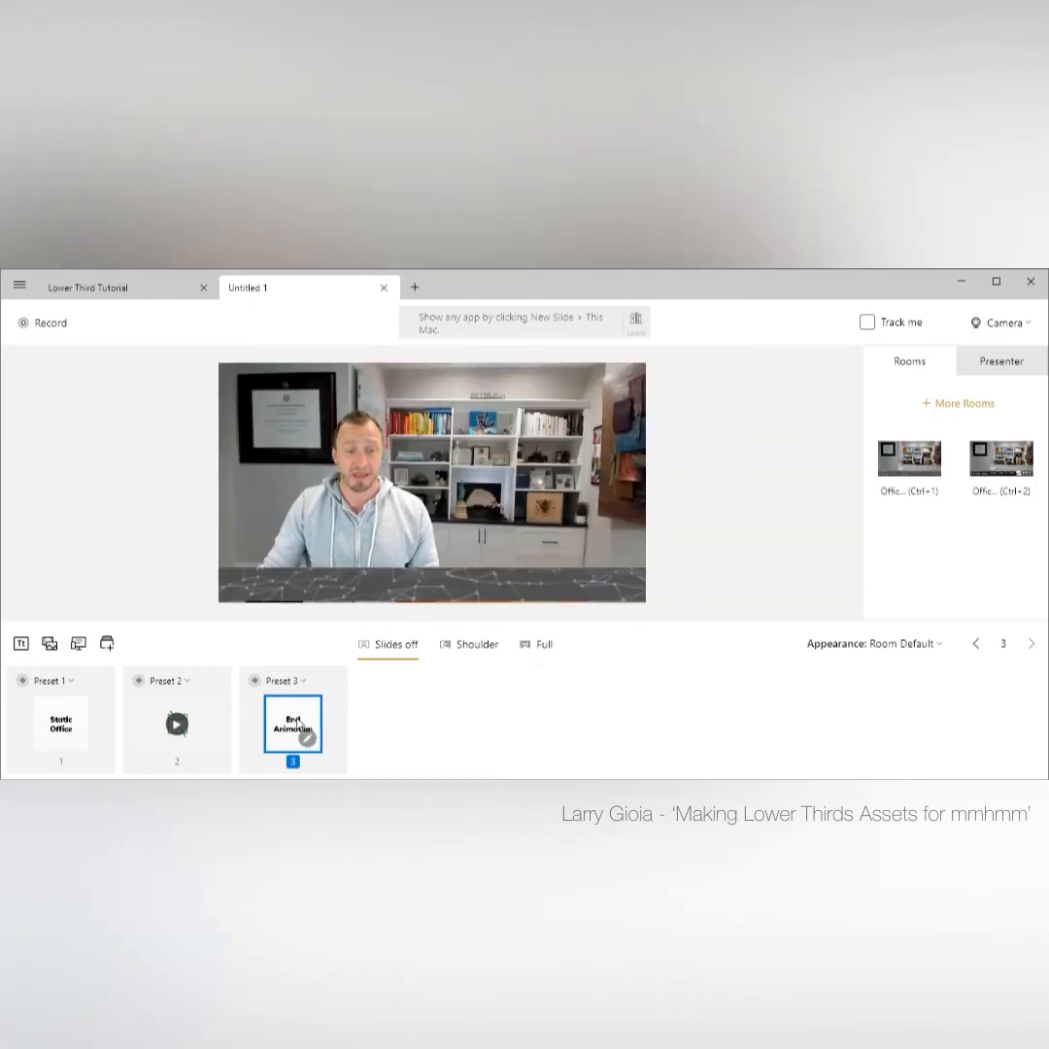
click(1000, 459)
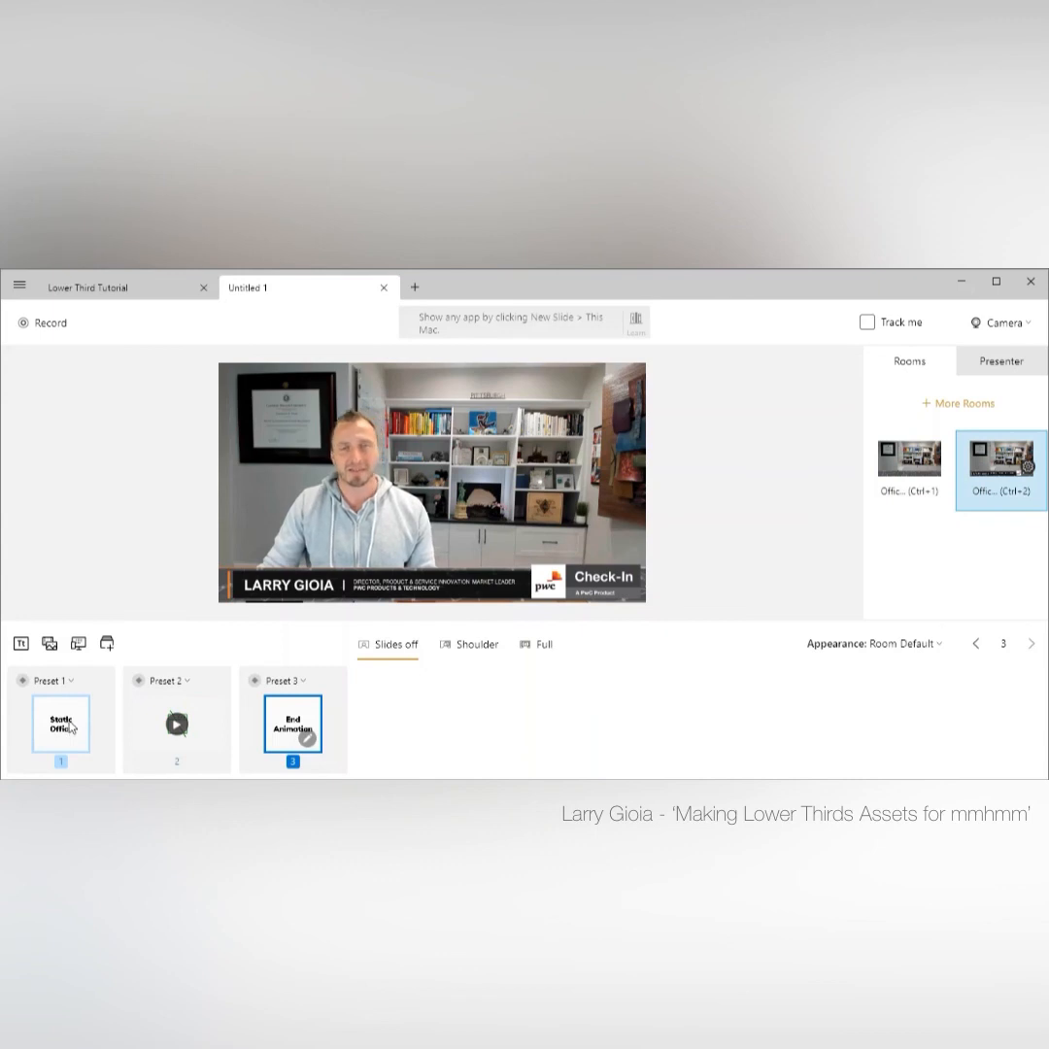
Test the sequence by showing the Static Office slide, playing the animation slide and switching to the End Animation slide
click(72, 725)
click(214, 726)
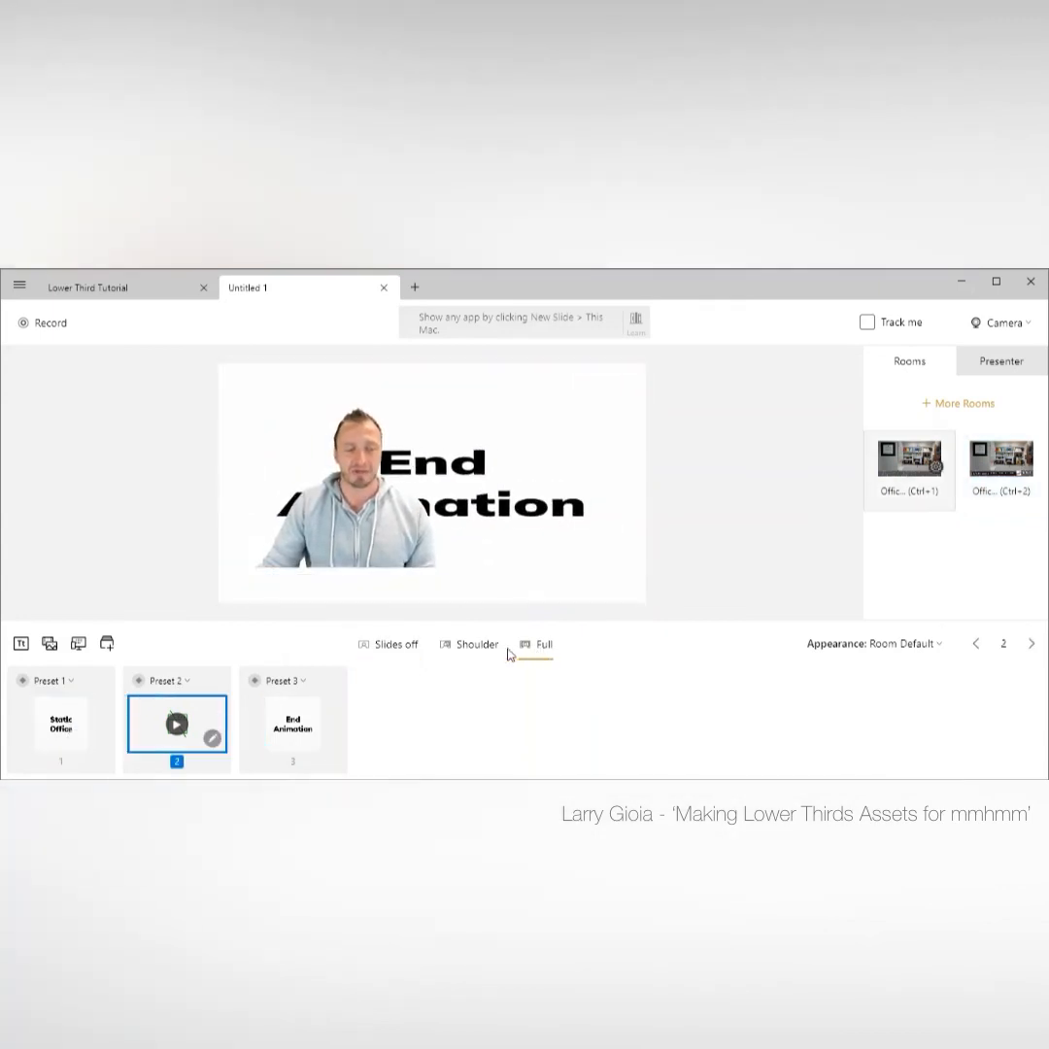
click(177, 727)
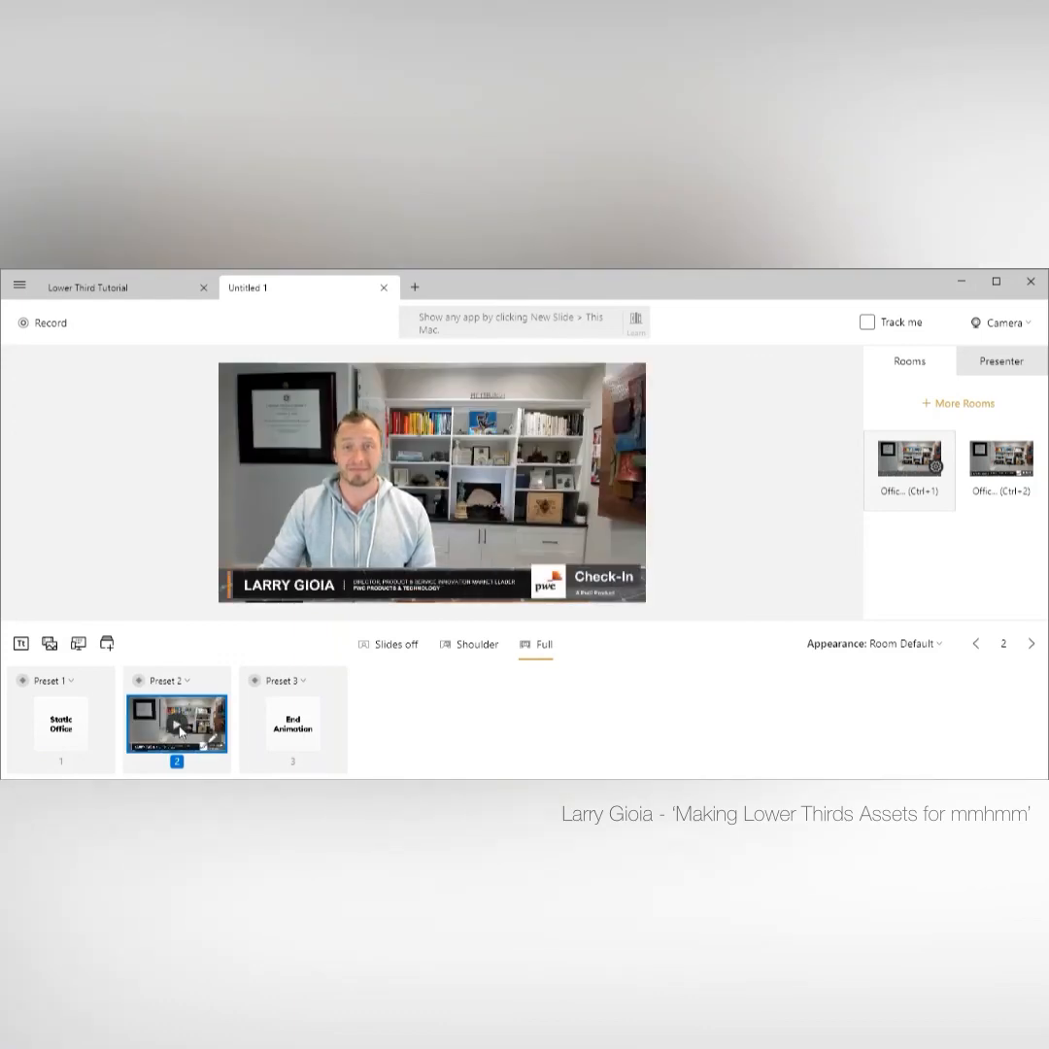
click(301, 724)
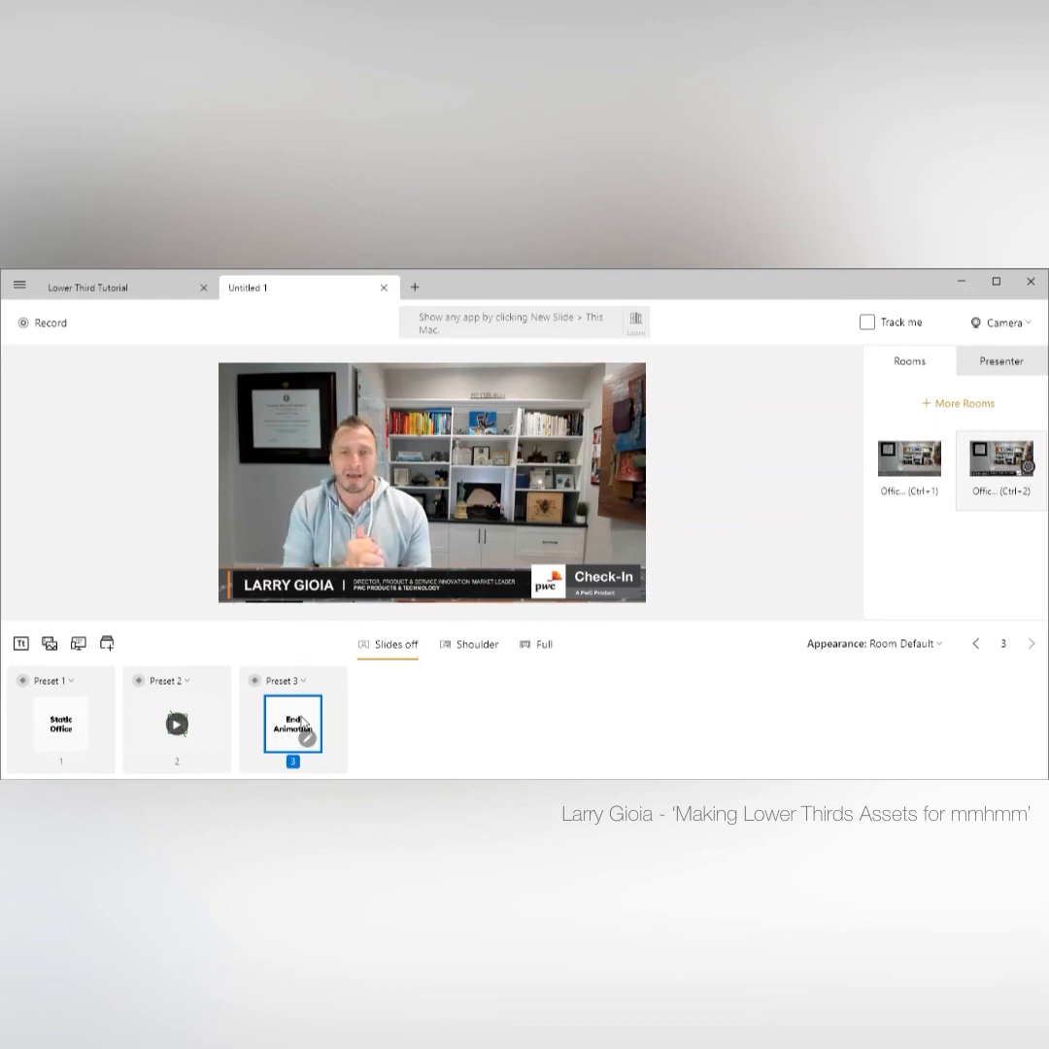
Add QR Code.jpg from the Misc folder as a media slide after End Animation and move it into a new preset
mouse_move(419, 563)
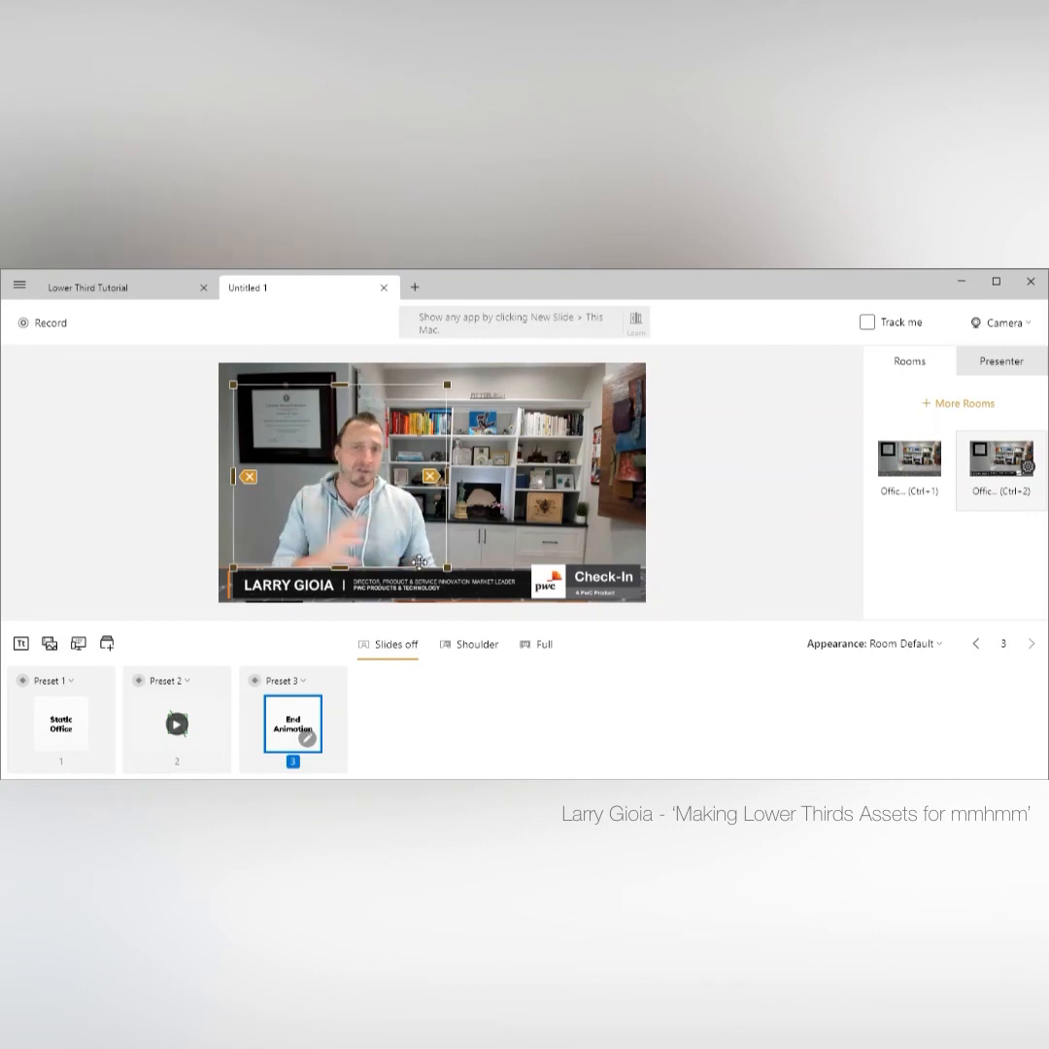
click(50, 643)
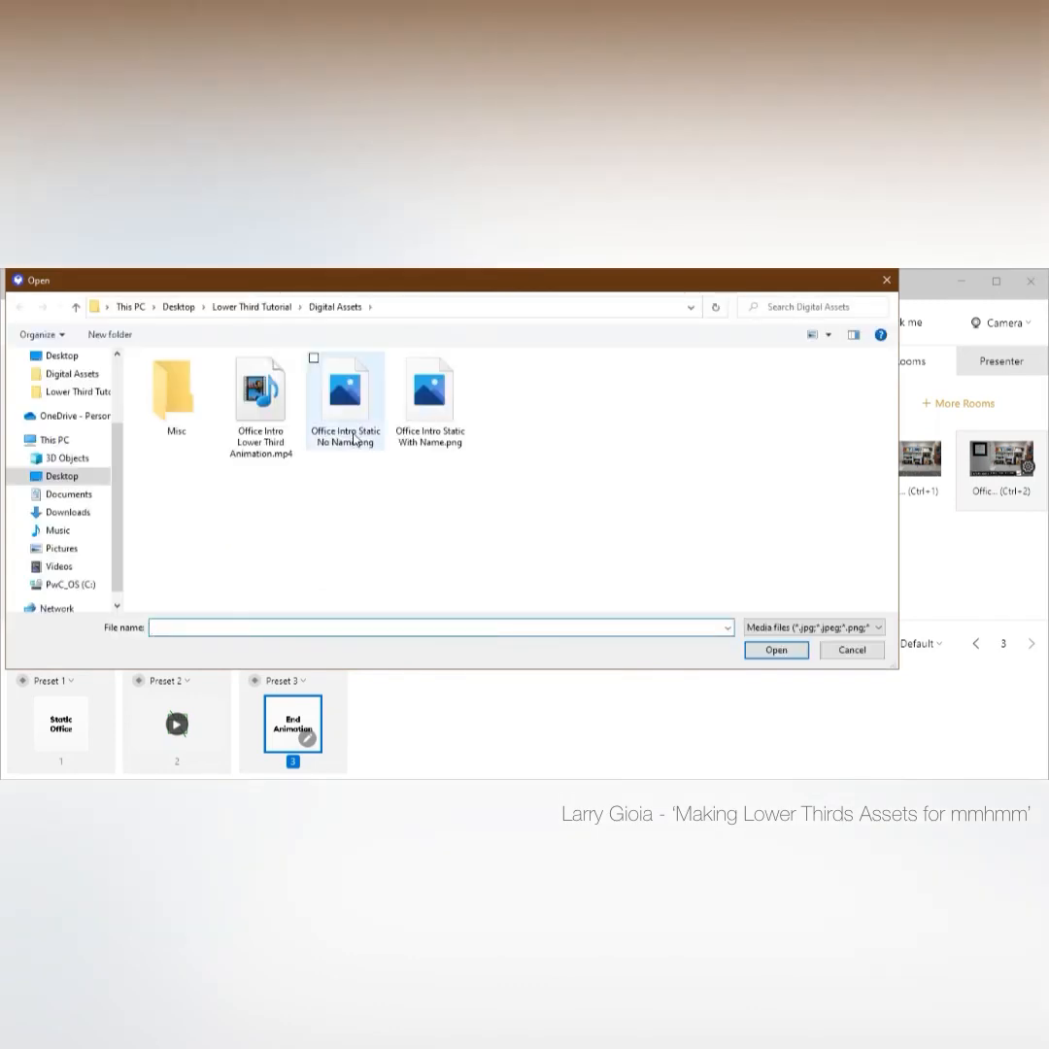
double_click(185, 400)
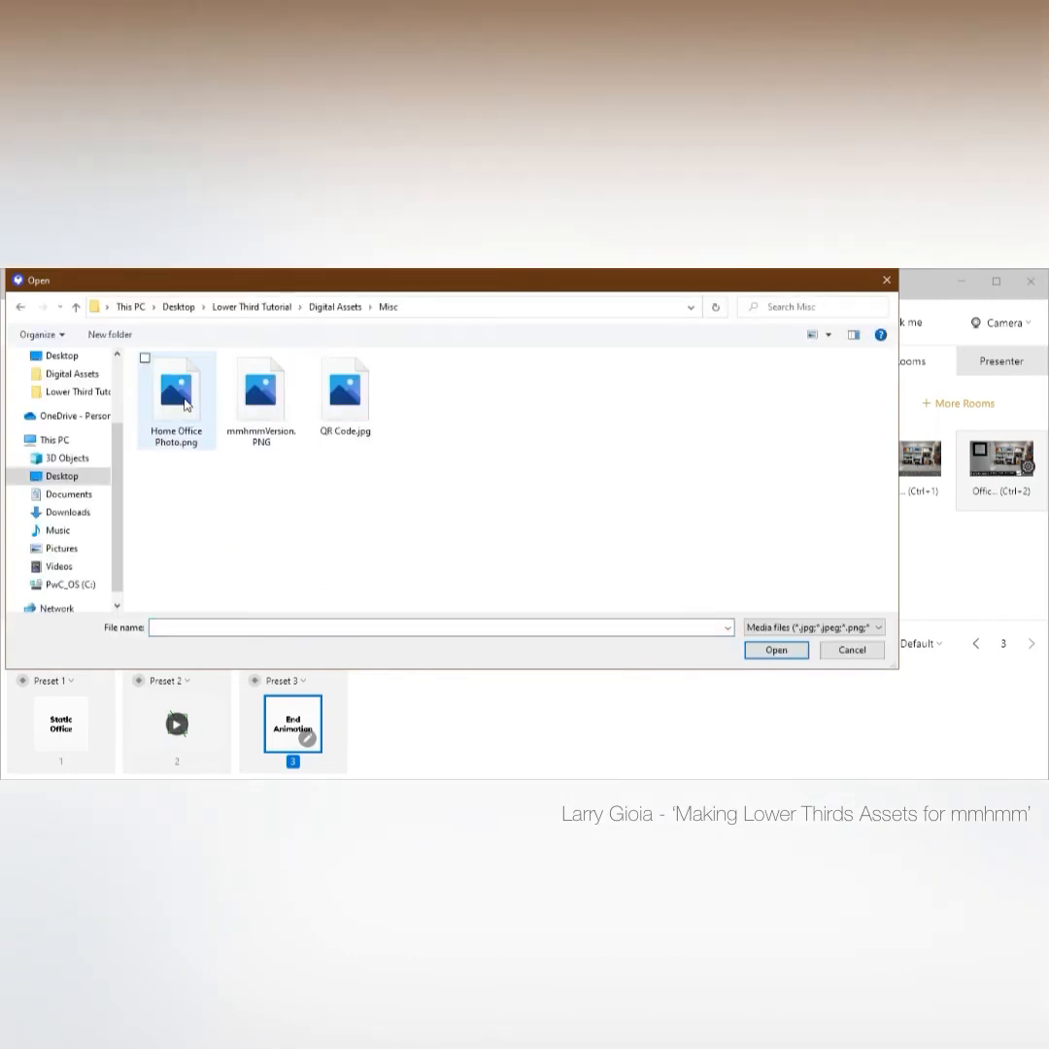
click(345, 394)
click(777, 650)
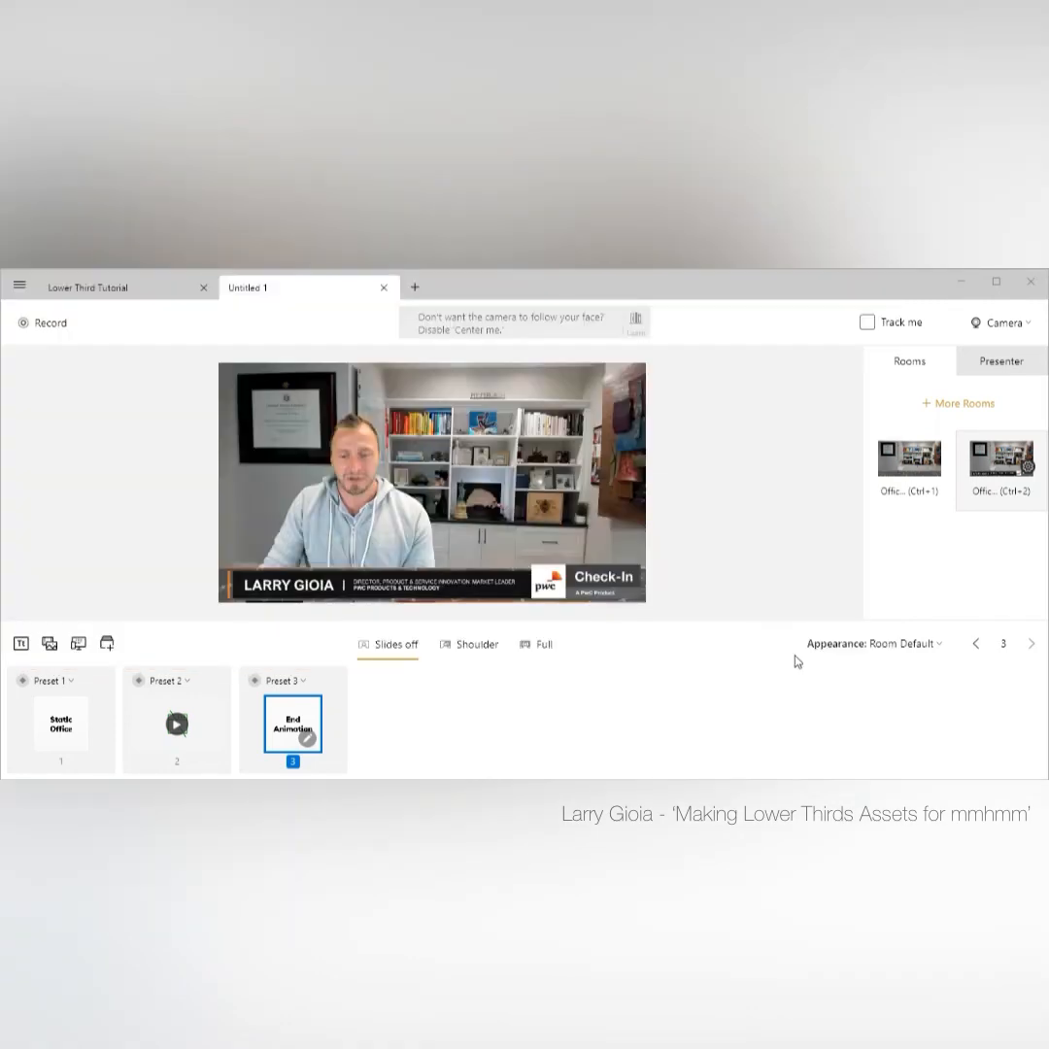
right_click(447, 740)
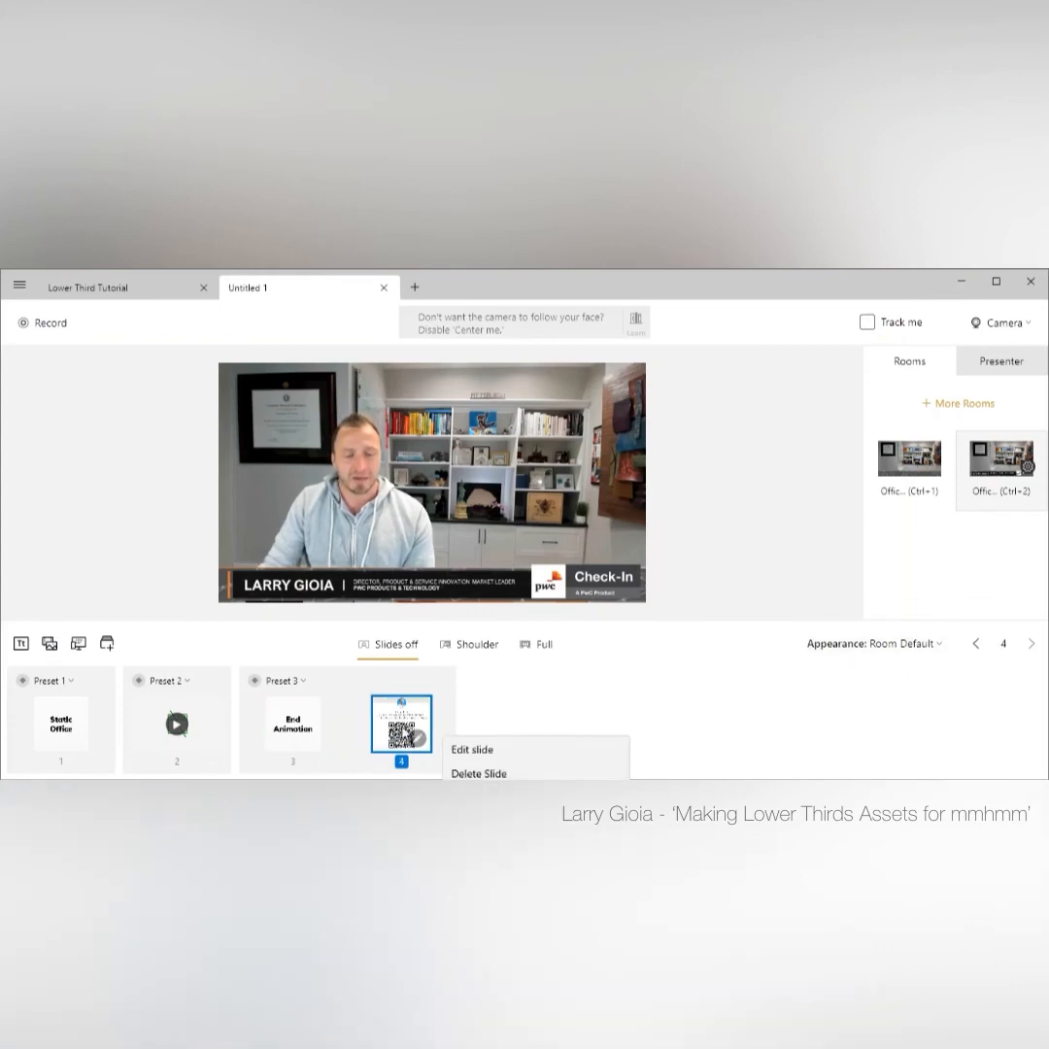
click(486, 799)
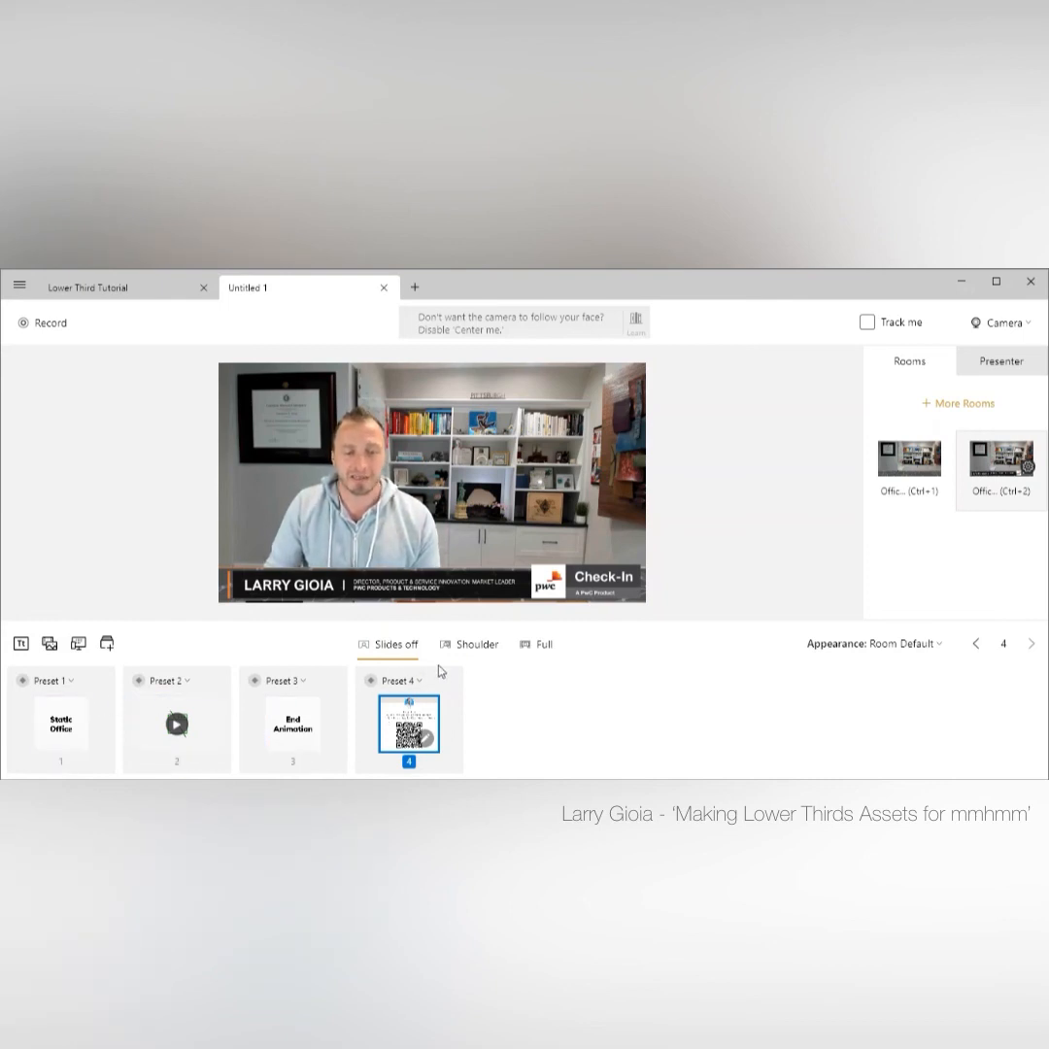
Set the QR code slide's layout to Shoulder, then shrink and reposition it beside the presenter, clear of the lower third
click(477, 645)
mouse_move(488, 563)
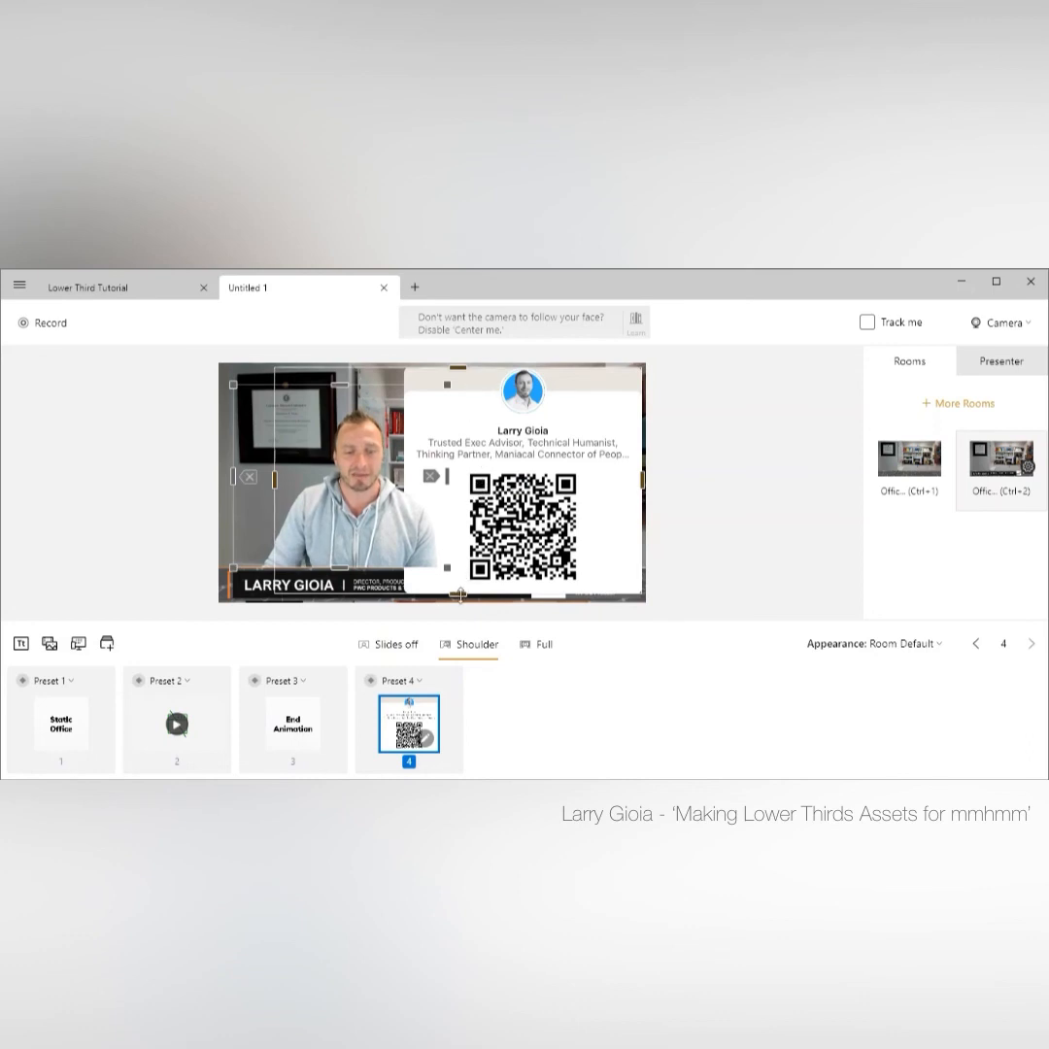
drag(458, 593, 463, 518)
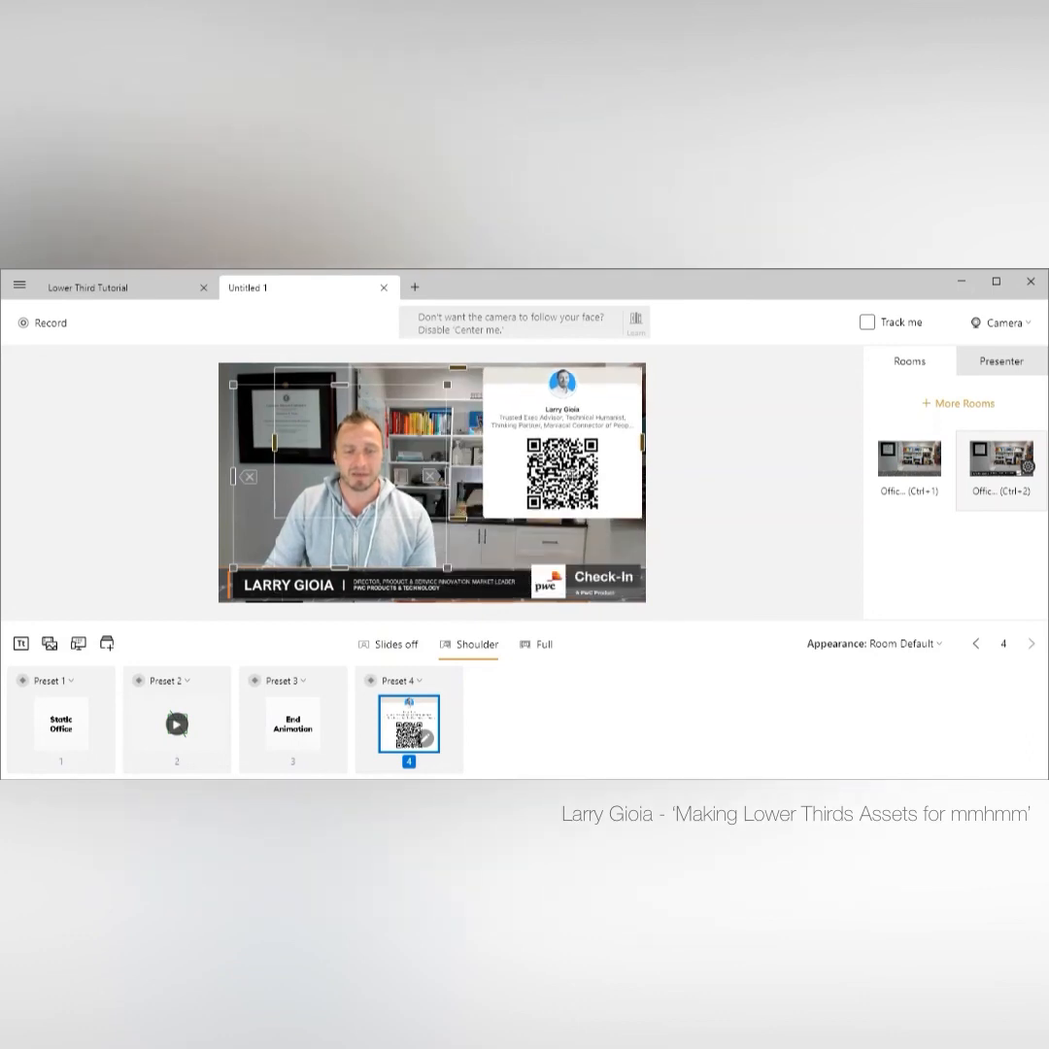
mouse_move(475, 406)
mouse_down()
mouse_move(430, 413)
mouse_move(479, 413)
mouse_move(460, 415)
mouse_up()
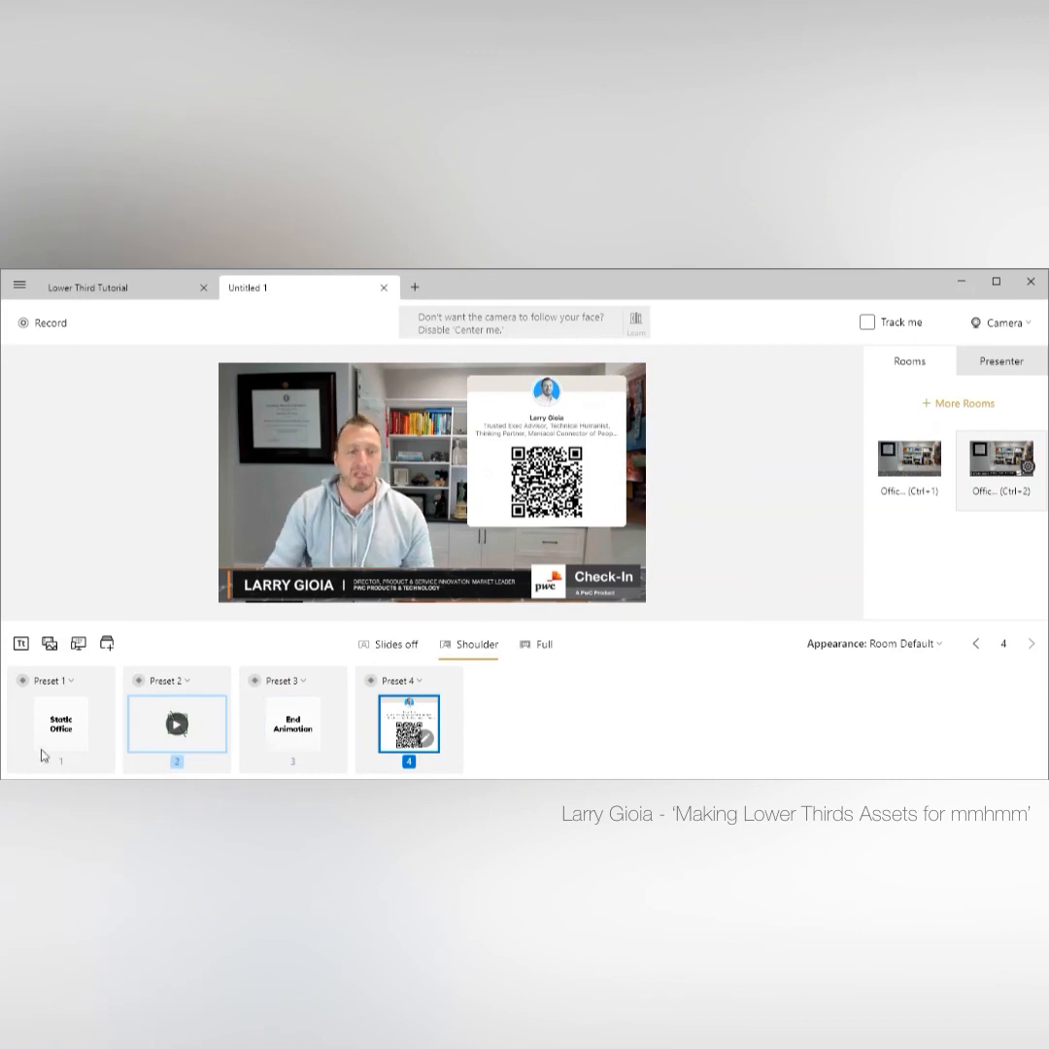
Test the sequence by showing the Static Office slide, playing the animation slide and switching to the QR code slide
click(61, 727)
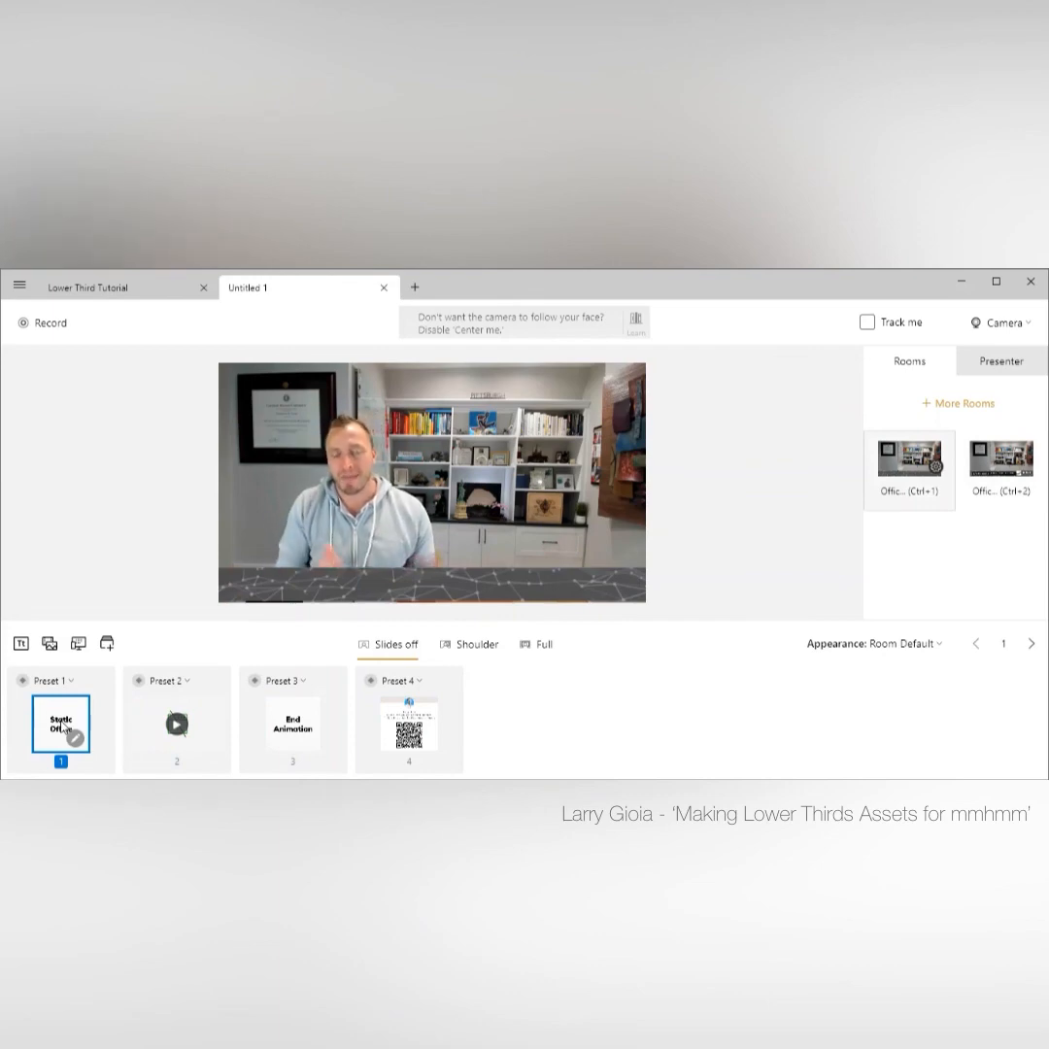
click(208, 708)
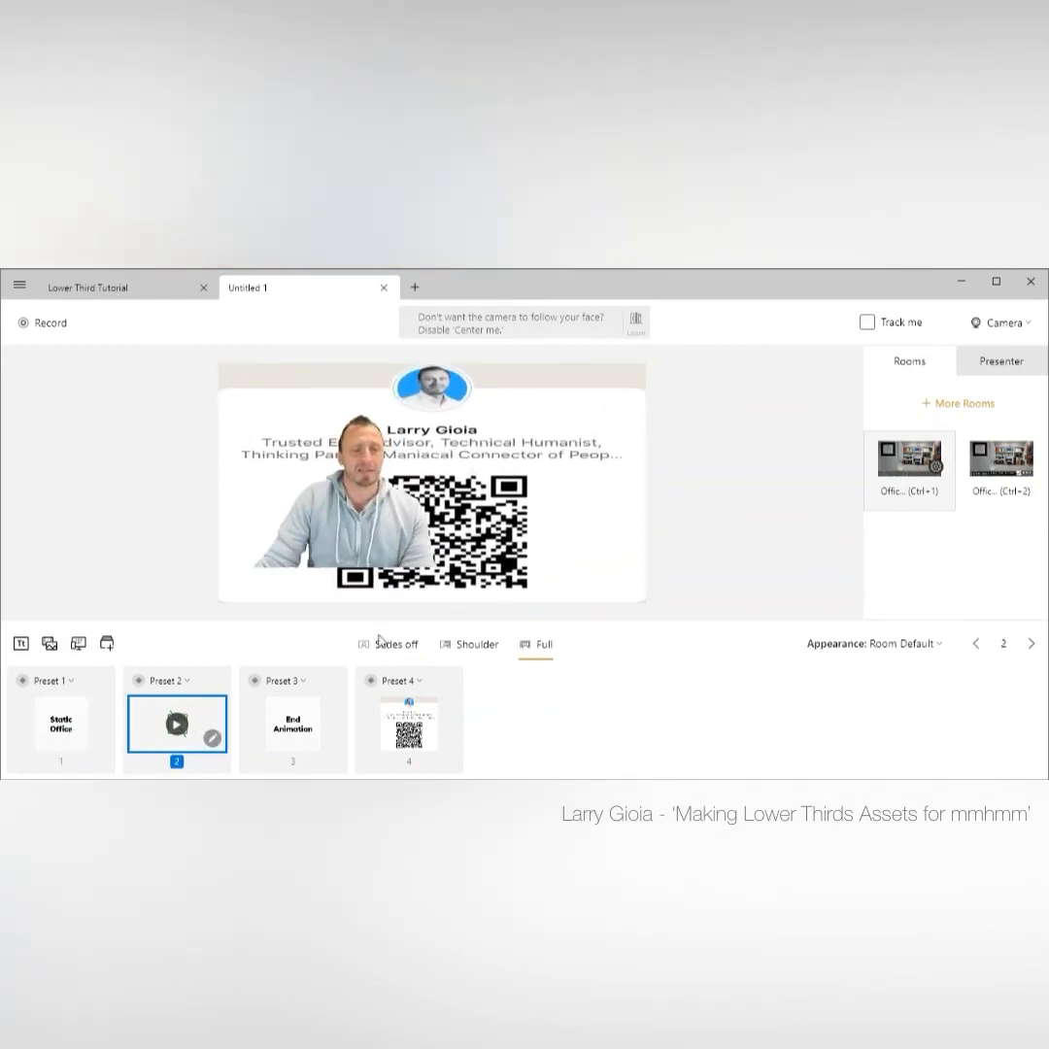
click(176, 724)
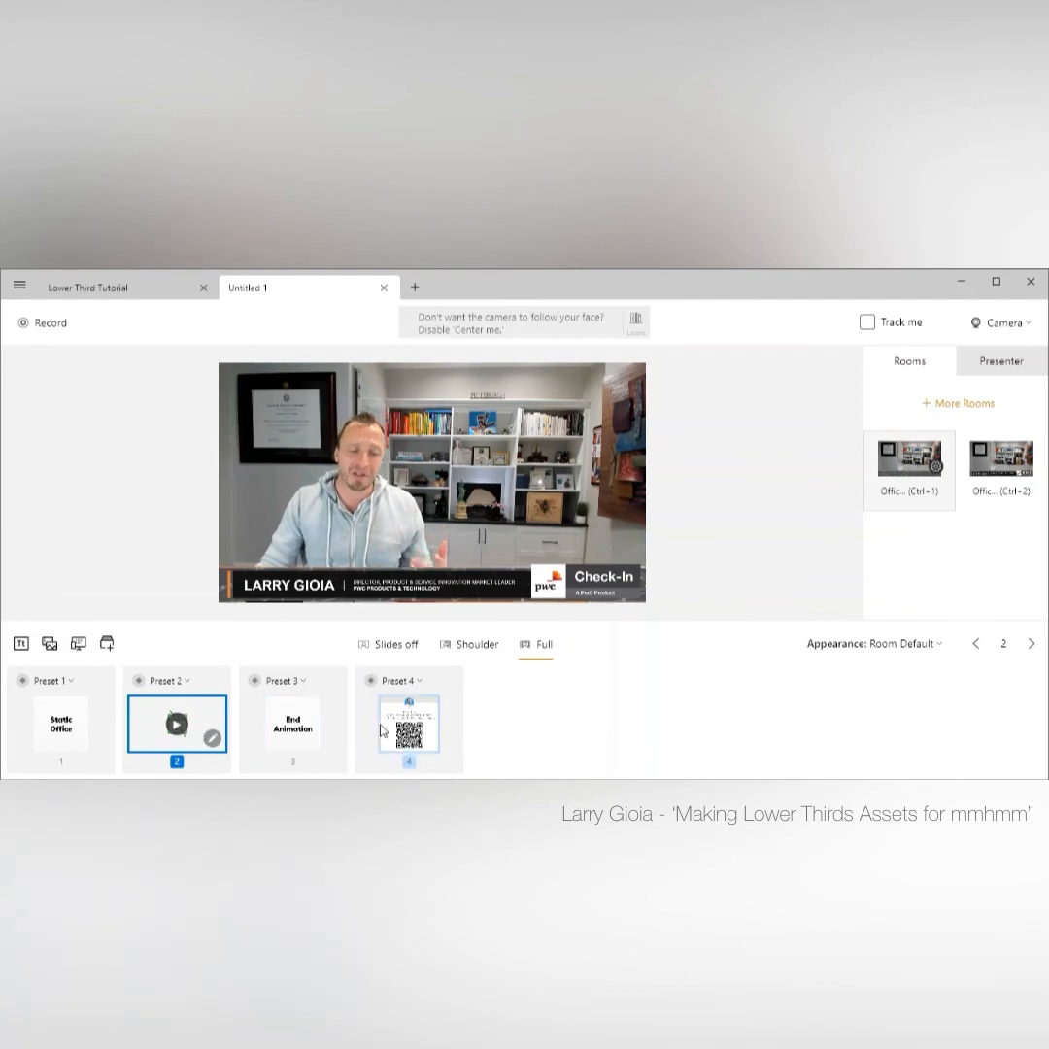
click(409, 724)
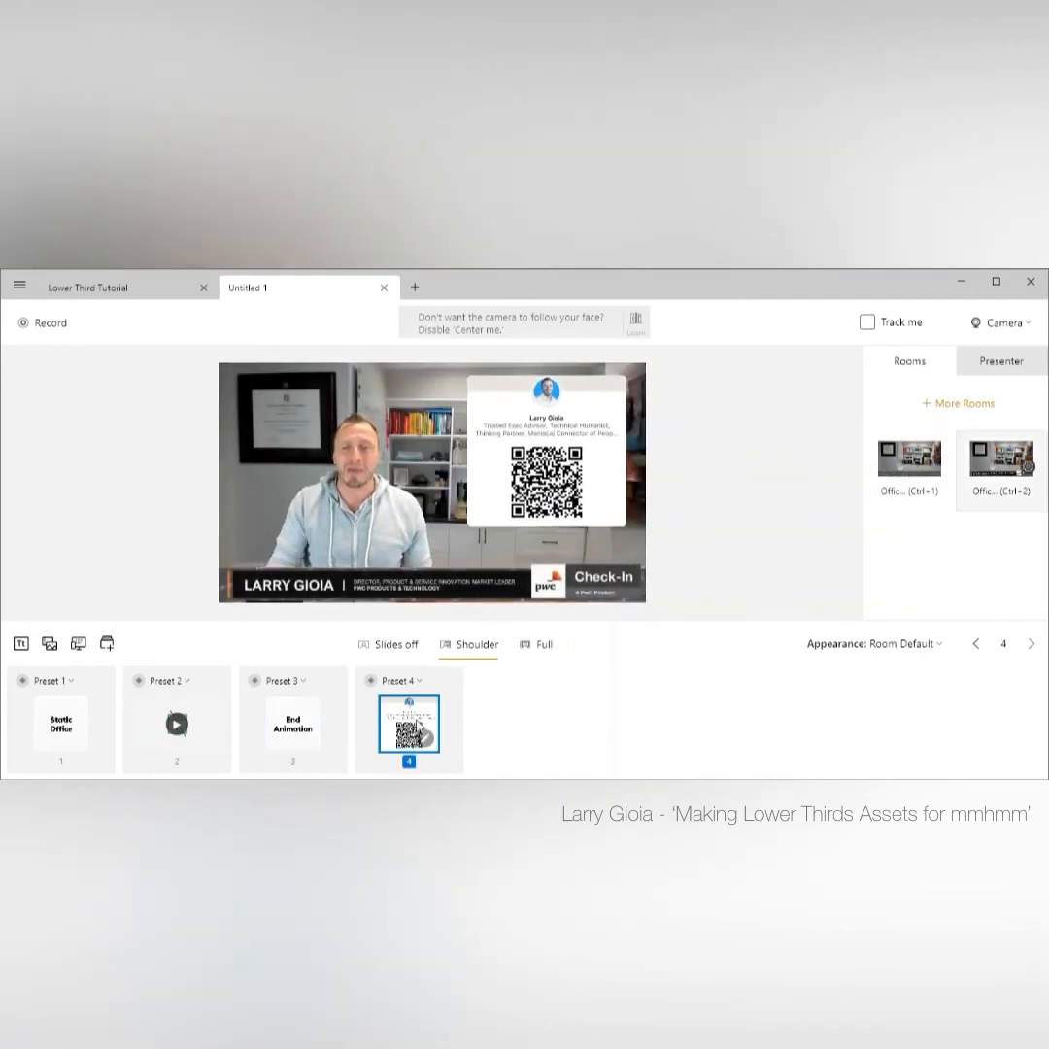